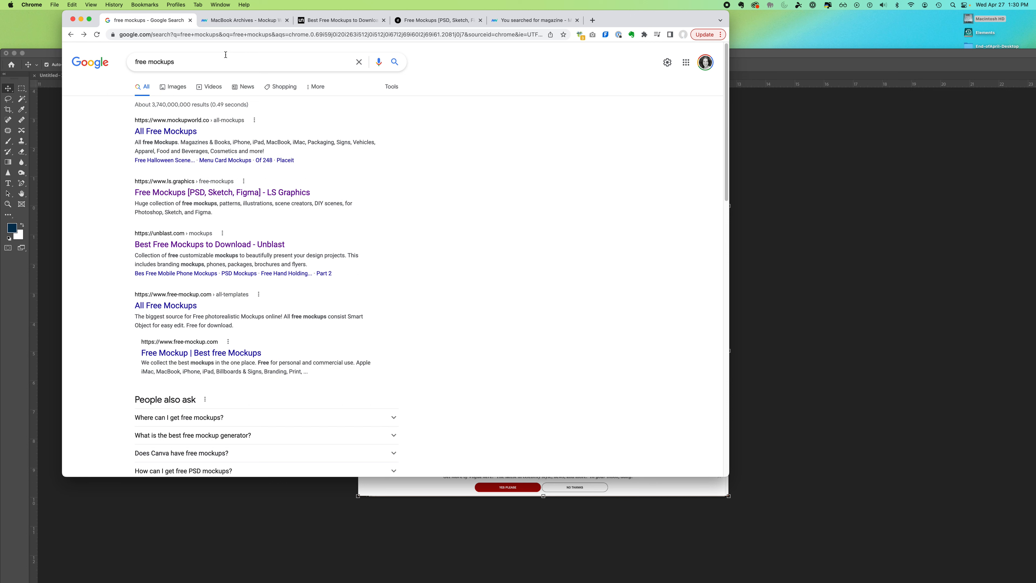
- Look over the MacBook mockups on Mockupworld and the free mockups on Unblast, and return to the Google results
left_click(240, 20)
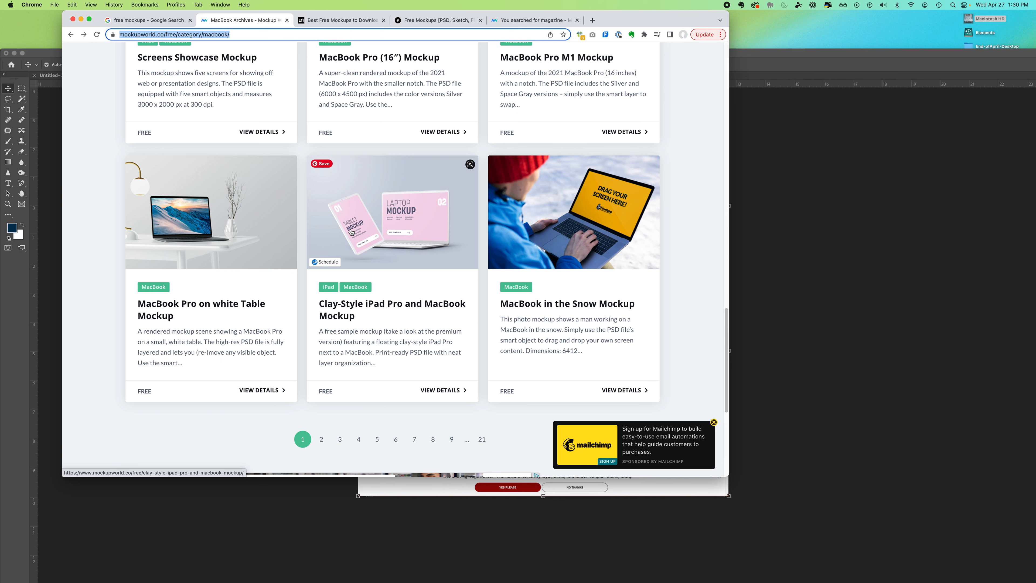
left_click(326, 21)
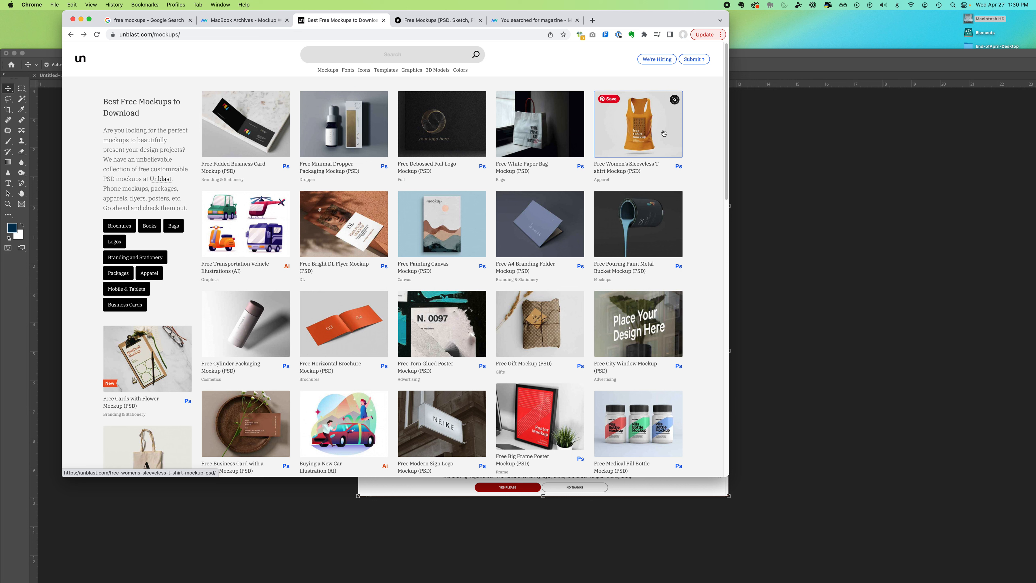
left_click(141, 21)
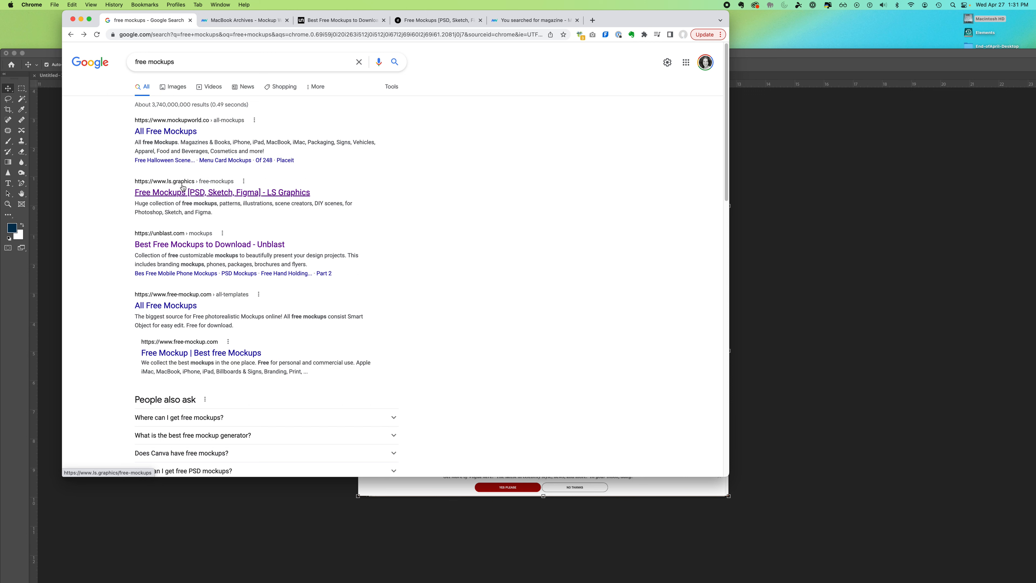
- Open the details of the MacBook Pro on white Table Mockup on Mockupworld and enlarge the browser window
left_click(241, 20)
left_click_drag(725, 304, 692, 20)
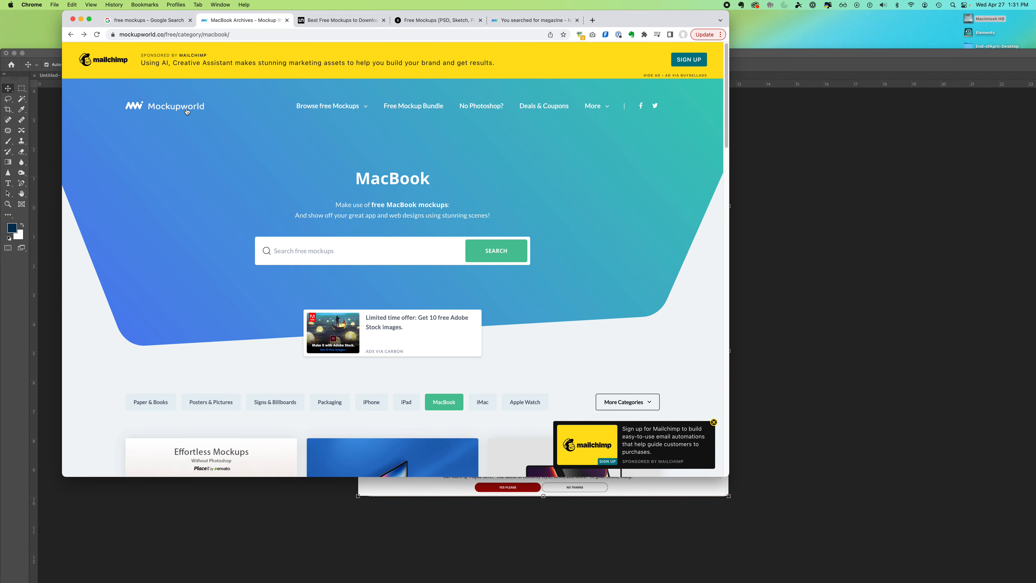
left_click_drag(726, 84, 715, 121)
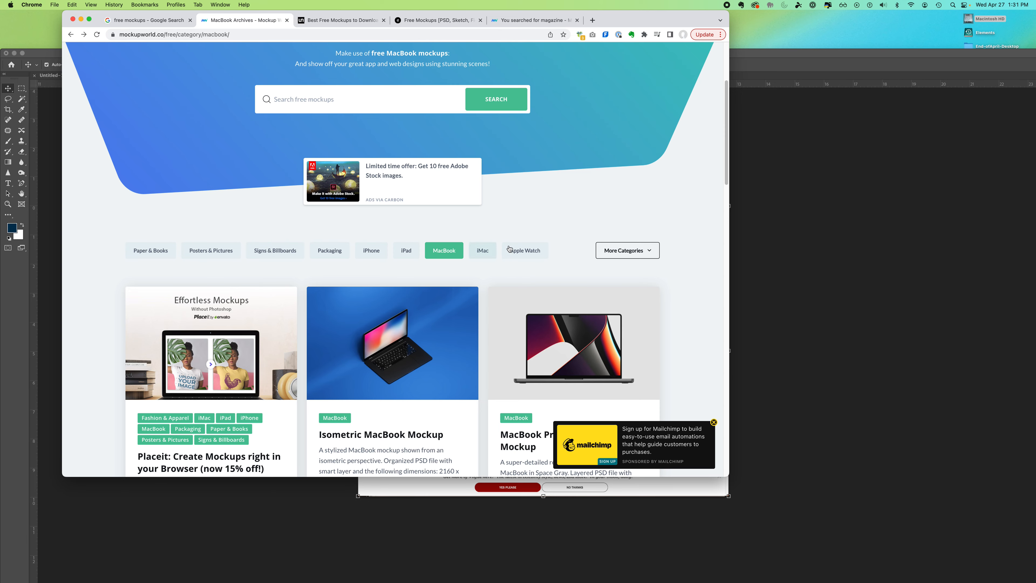
scroll(712, 146, "down", 10)
scroll(654, 222, "down", 12)
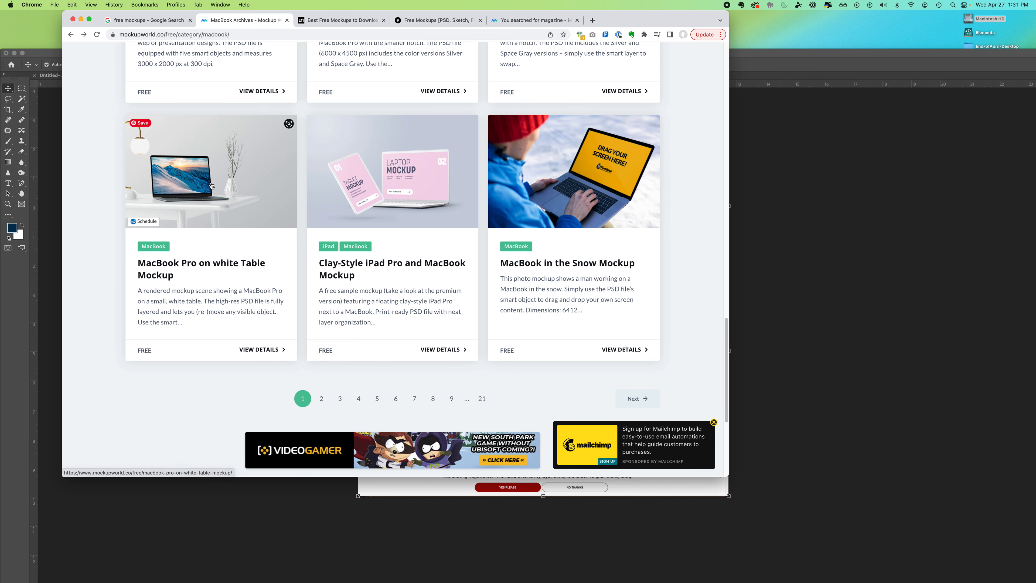
left_click(168, 277)
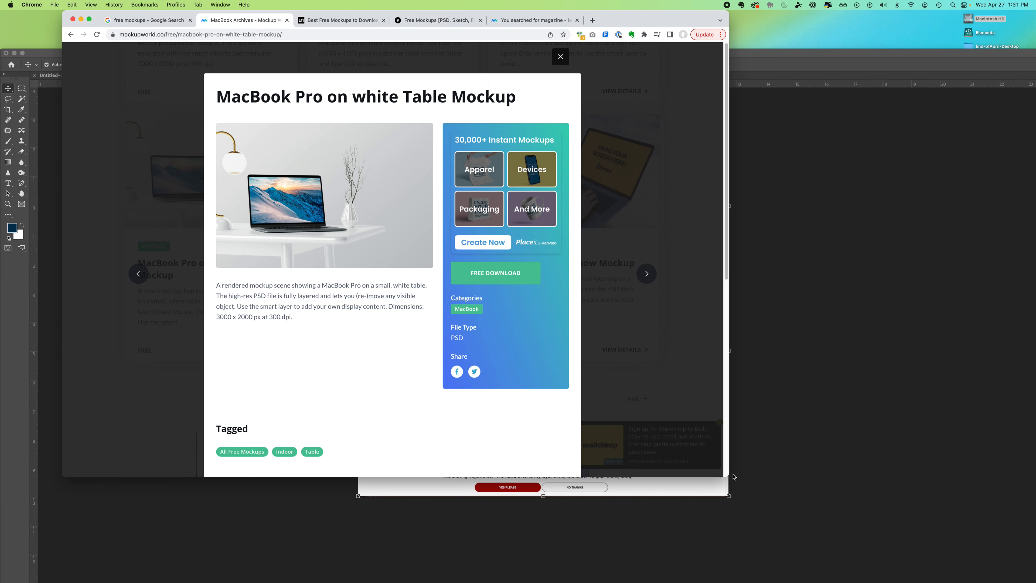
left_click_drag(728, 476, 861, 548)
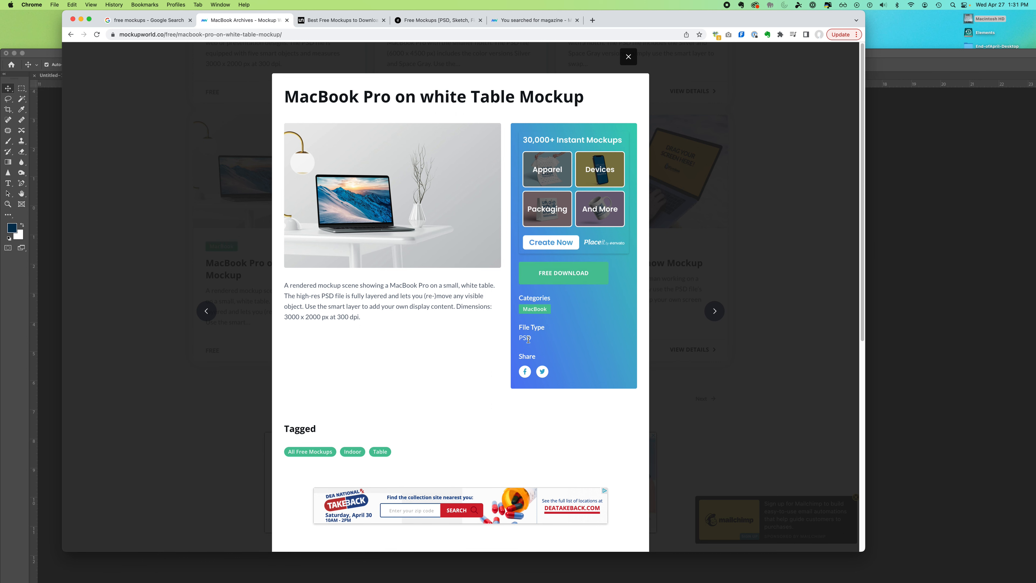
- Follow the mockup's free download link through its Behance page to Google Drive and download MAINFILE.zip
left_click(563, 278)
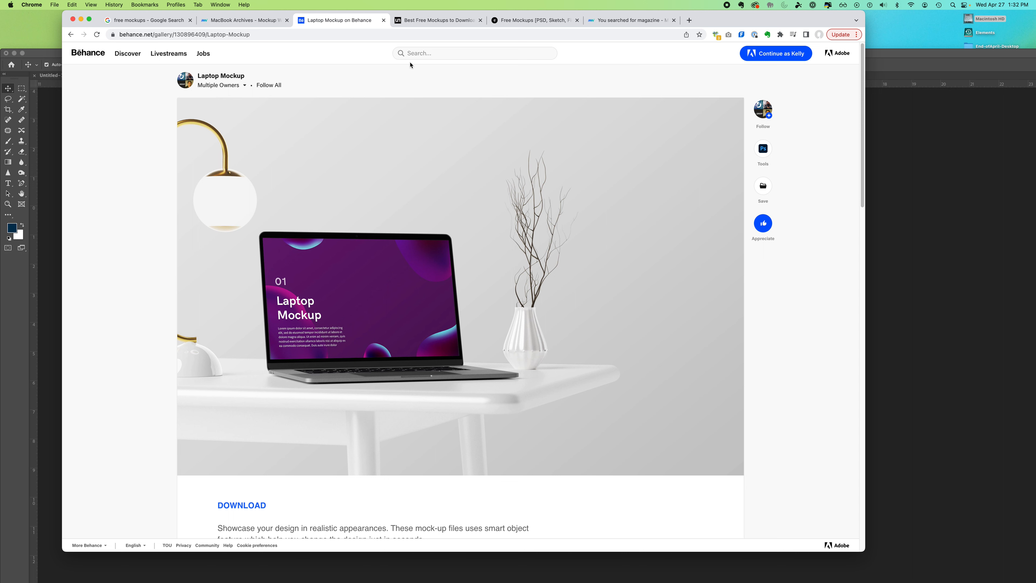
scroll(855, 146, "down", 6)
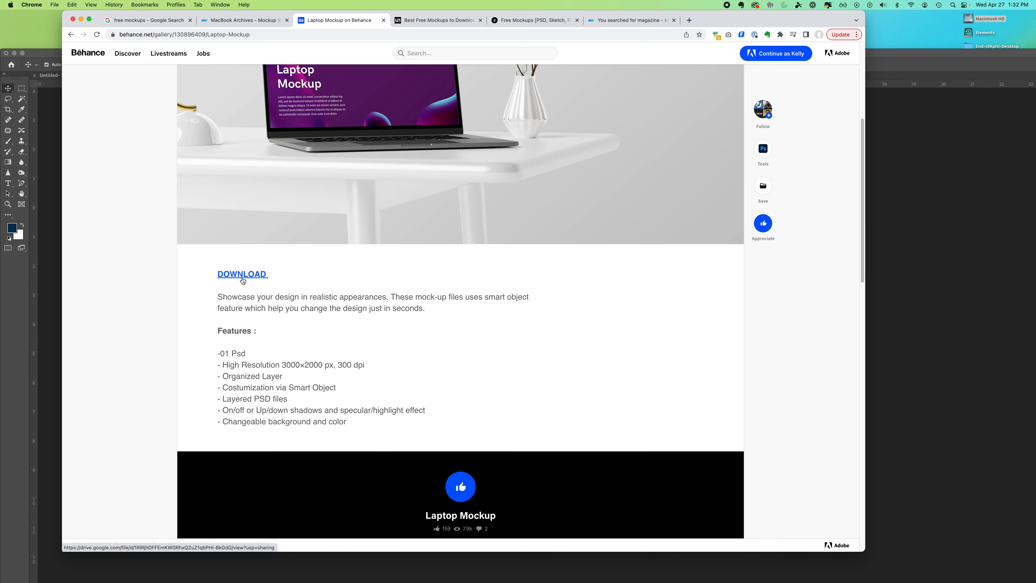
left_click(247, 276)
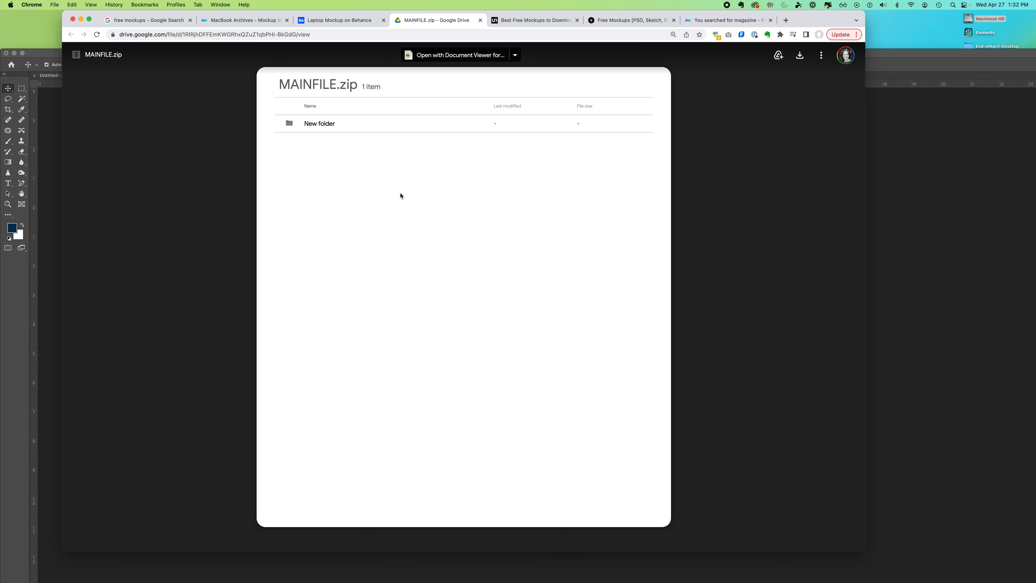
left_click(801, 56)
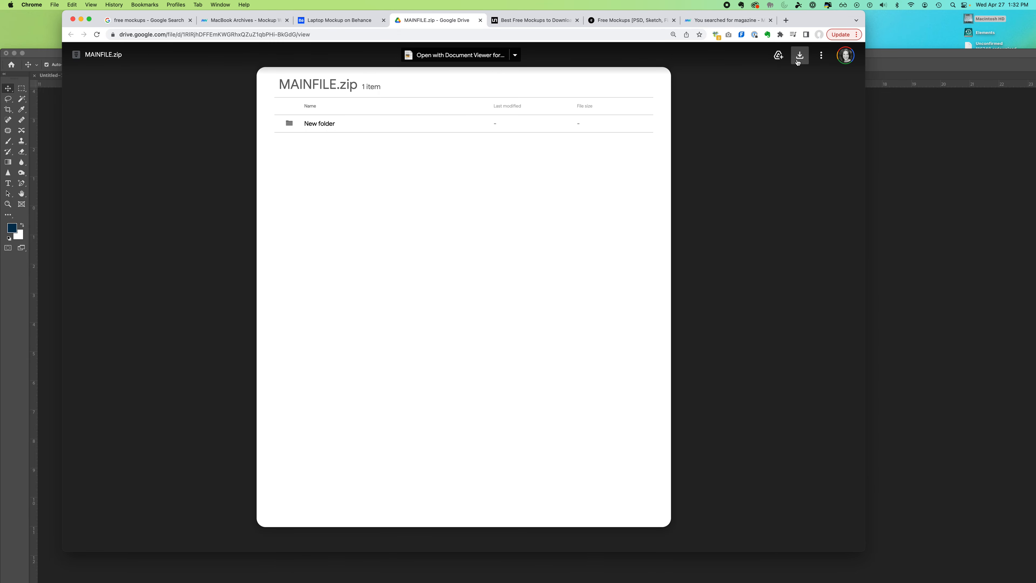
- Switch from the browser to the desktop and open the mockup's New folder in Finder
left_click(925, 44)
left_click(926, 55)
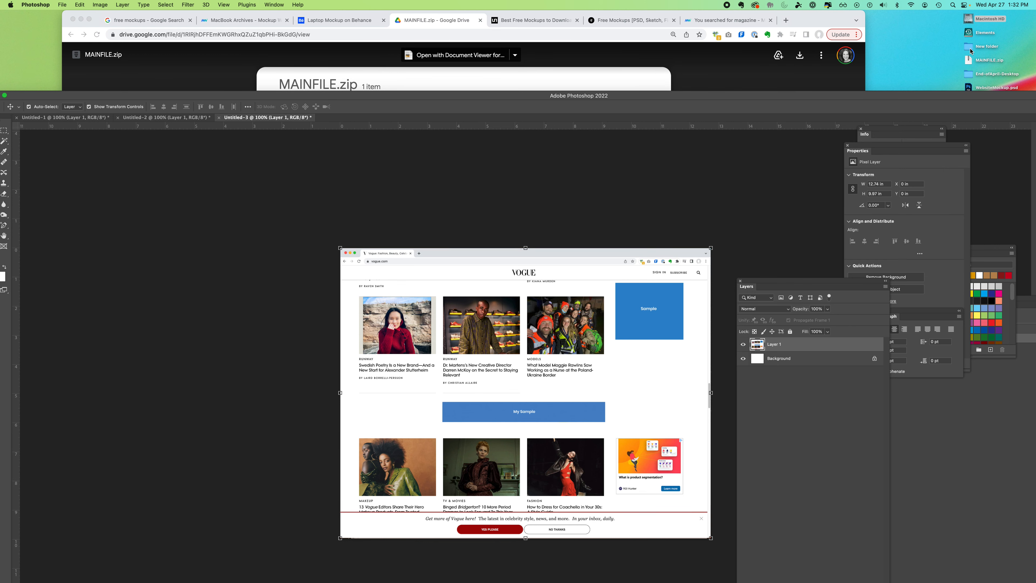
double_click(969, 49)
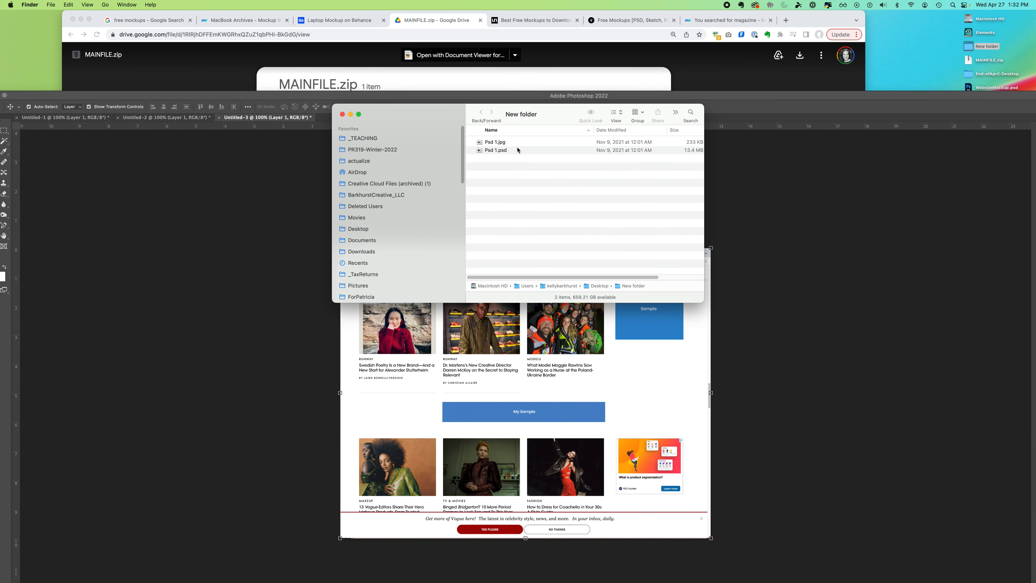
- Preview the files Psd 1.jpg and Psd 1.psd, and close the preview
left_click(506, 141)
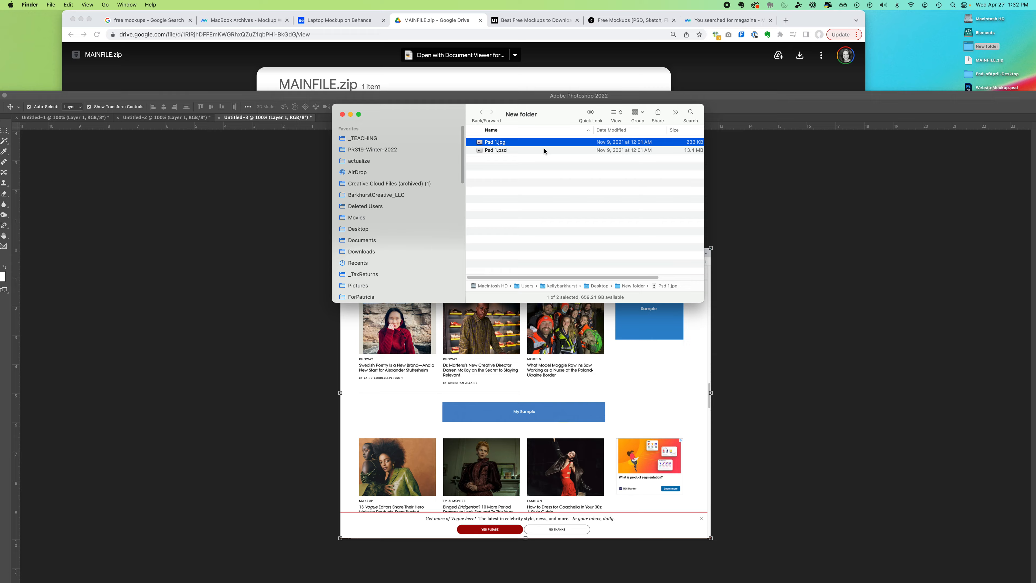
key("space")
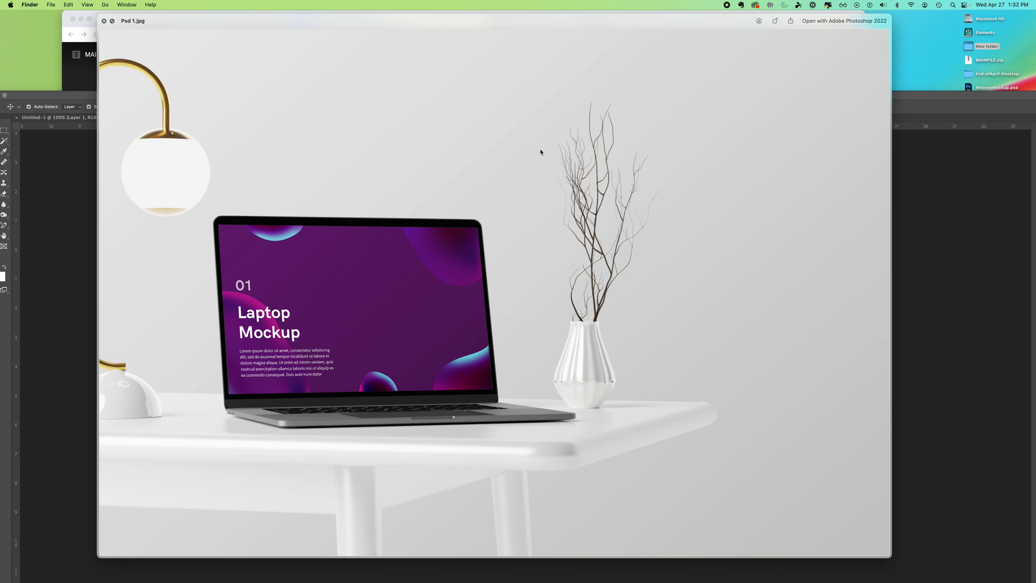
key("Down")
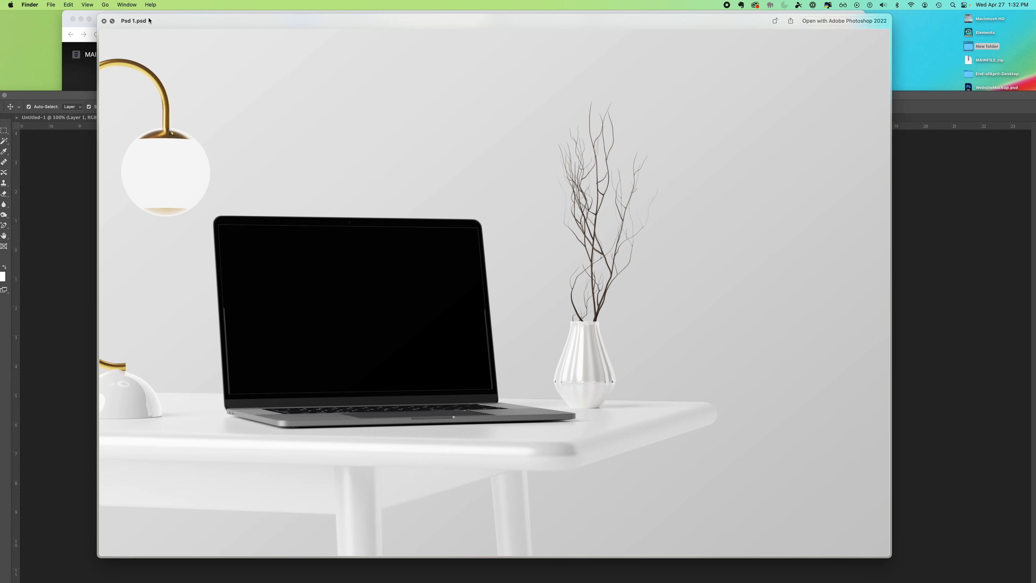
left_click(104, 21)
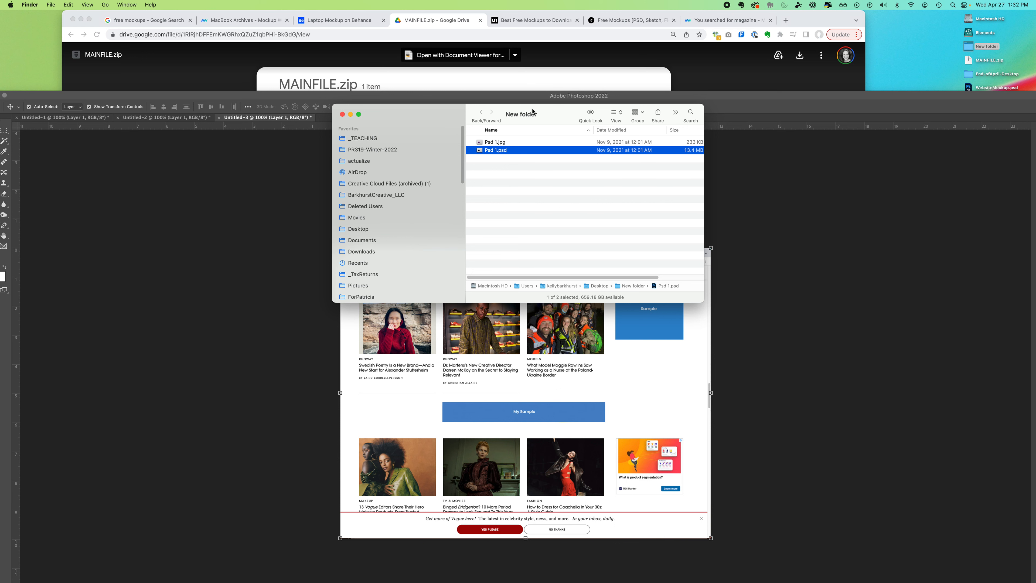
- Open Psd 1.psd in Photoshop, maximize the application window and move the Layers panel up into full view
double_click(489, 153)
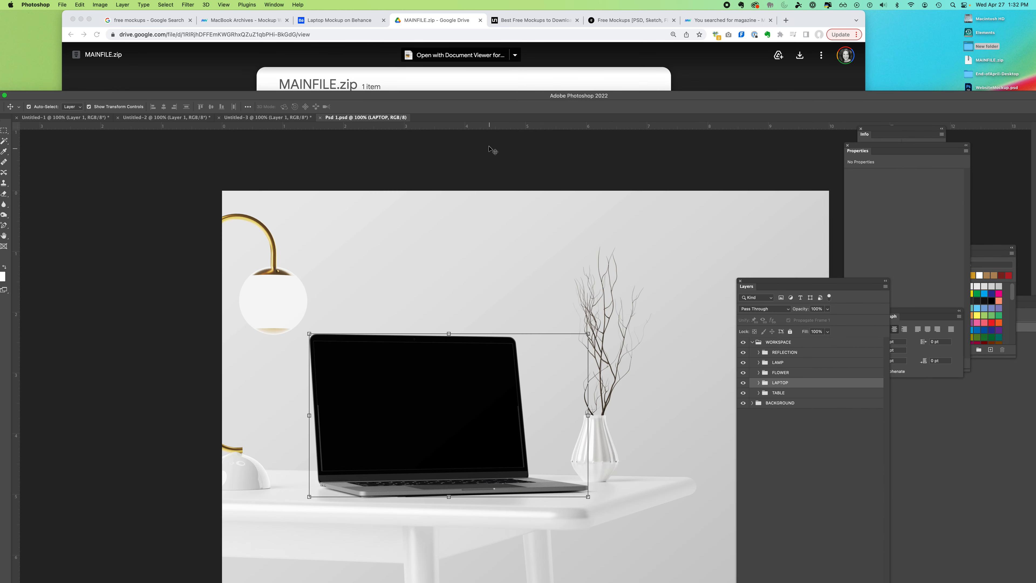
double_click(383, 96)
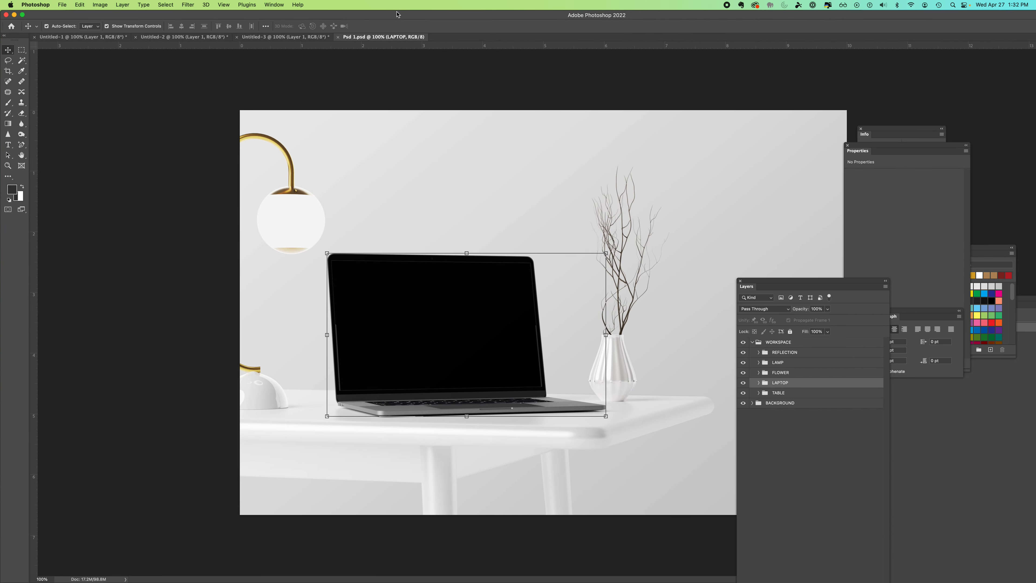
left_click_drag(764, 285, 718, 77)
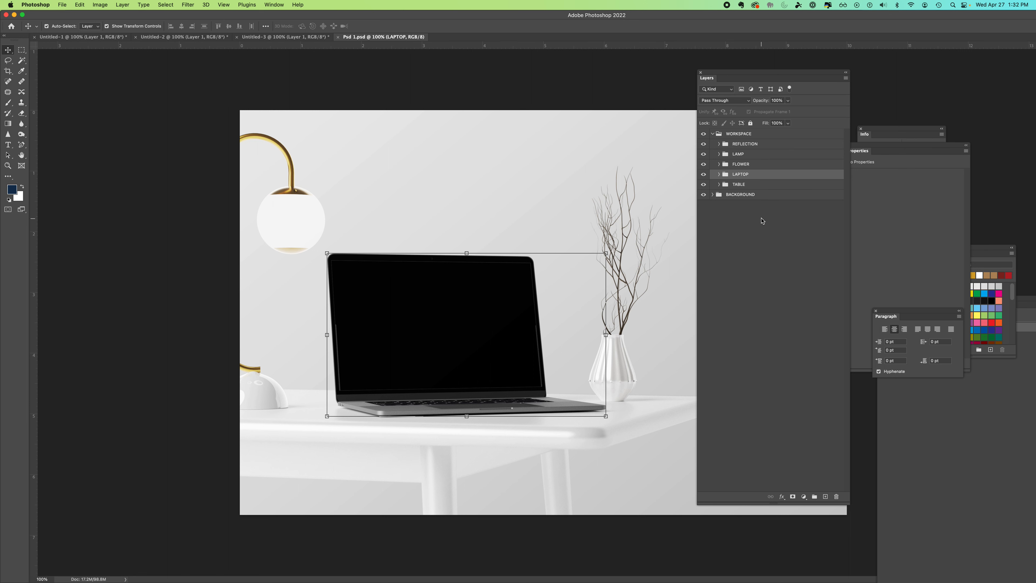
- Expand the REFLECTION, LAMP, FLOWER, LAPTOP, TABLE and BACKGROUND layer groups of the mockup
left_click(719, 184)
left_click(718, 144)
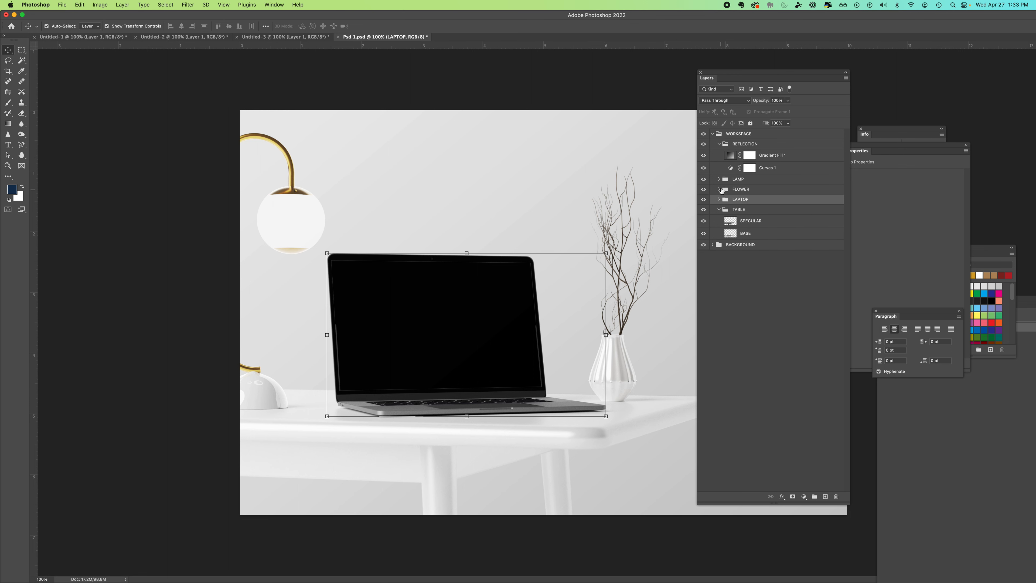
left_click(718, 179)
left_click(719, 214)
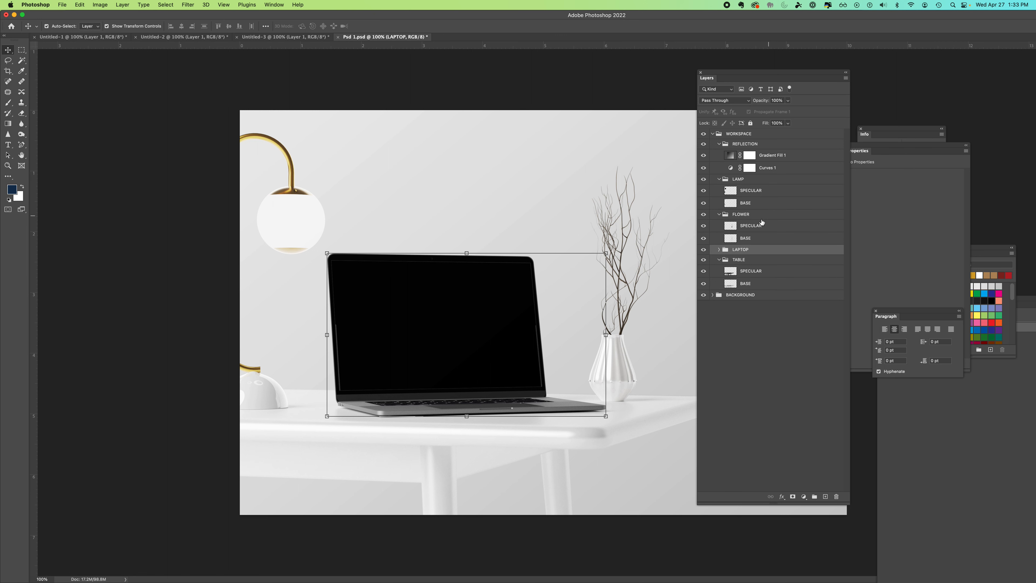
left_click(718, 250)
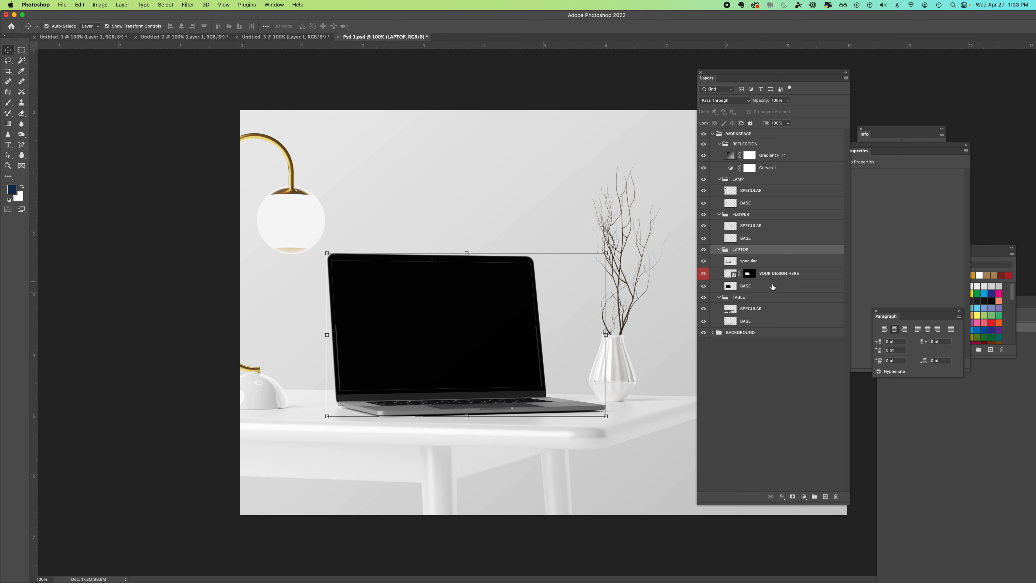
left_click(712, 332)
- Hide and show the FLOWER and LAMP groups in turn to check which parts of the scene they control
left_click(704, 215)
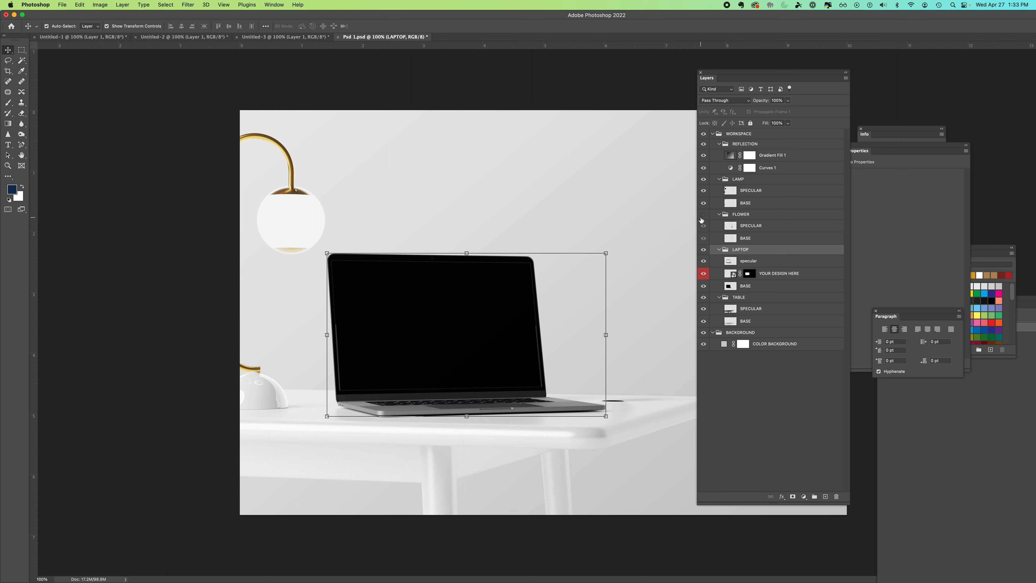
left_click(704, 215)
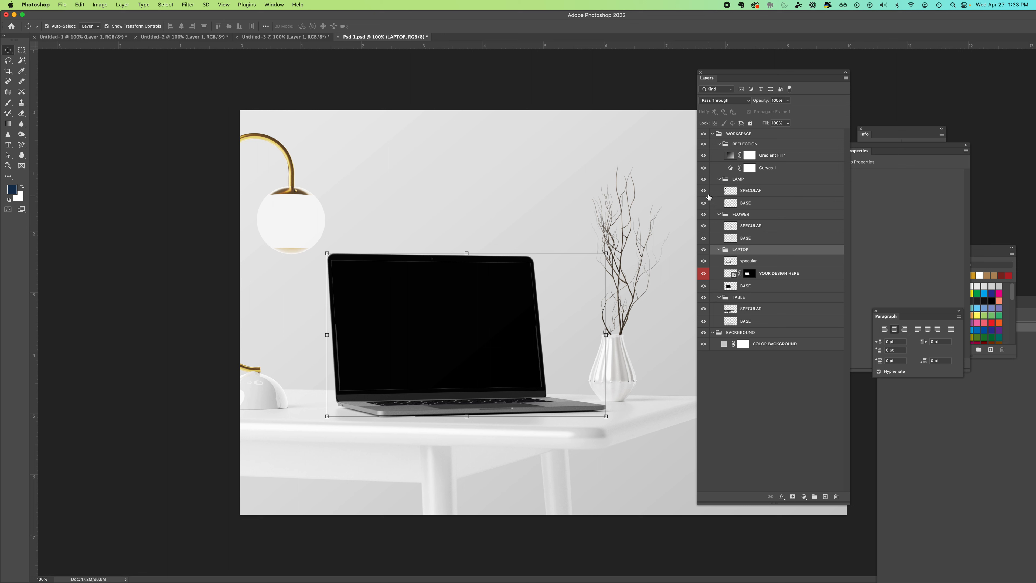
left_click(703, 179)
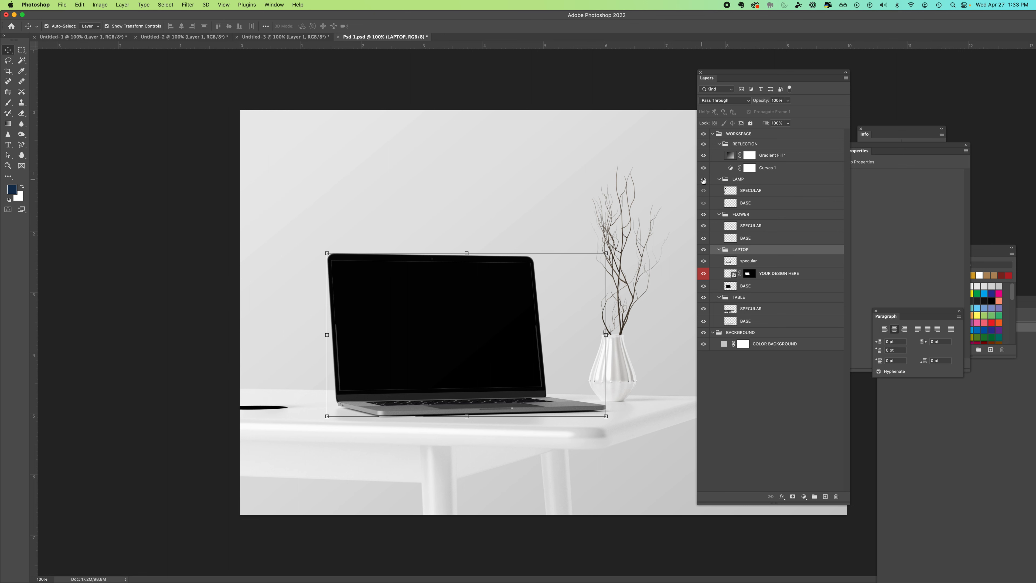
left_click(703, 179)
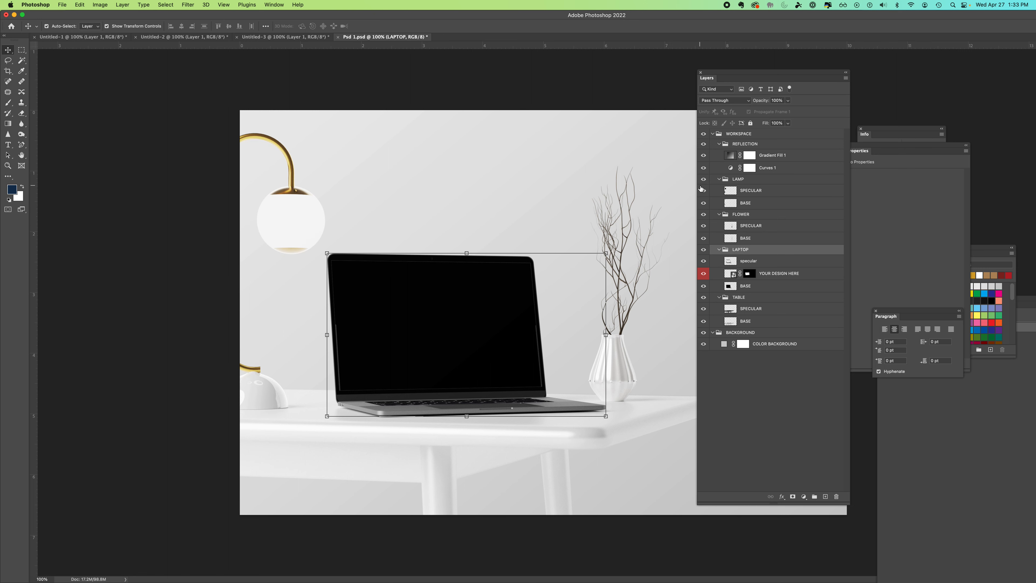
- Open the contents of the YOUR DESIGN HERE smart object, compare them with the Psd 1.psd mockup and return to Layer 1.psb
double_click(728, 278)
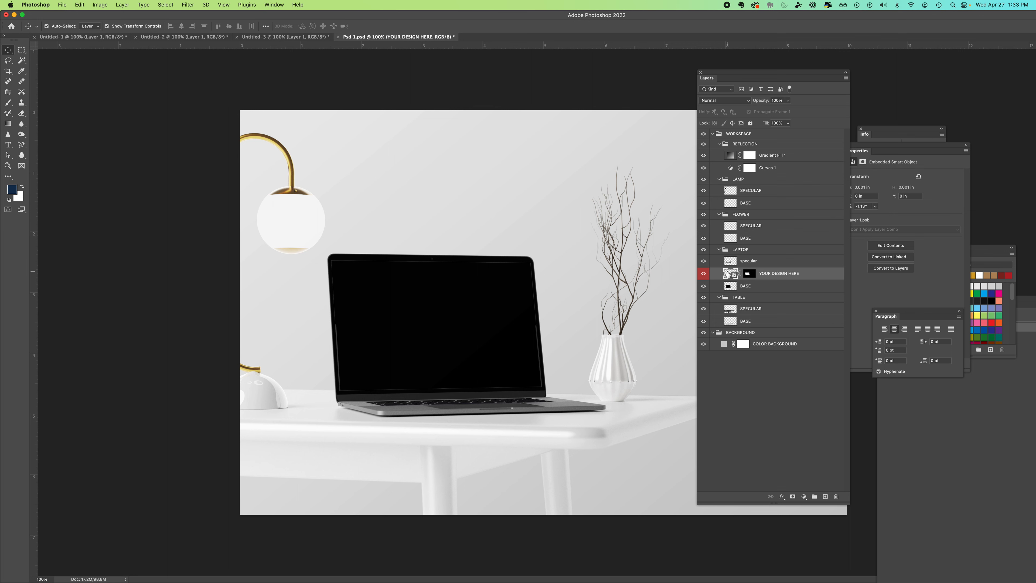
double_click(729, 275)
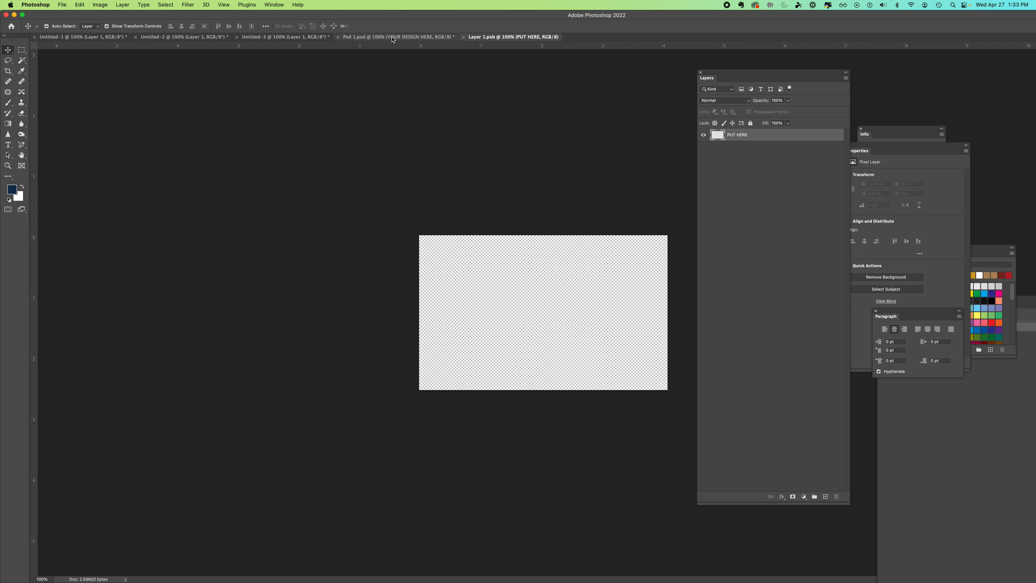
left_click(399, 37)
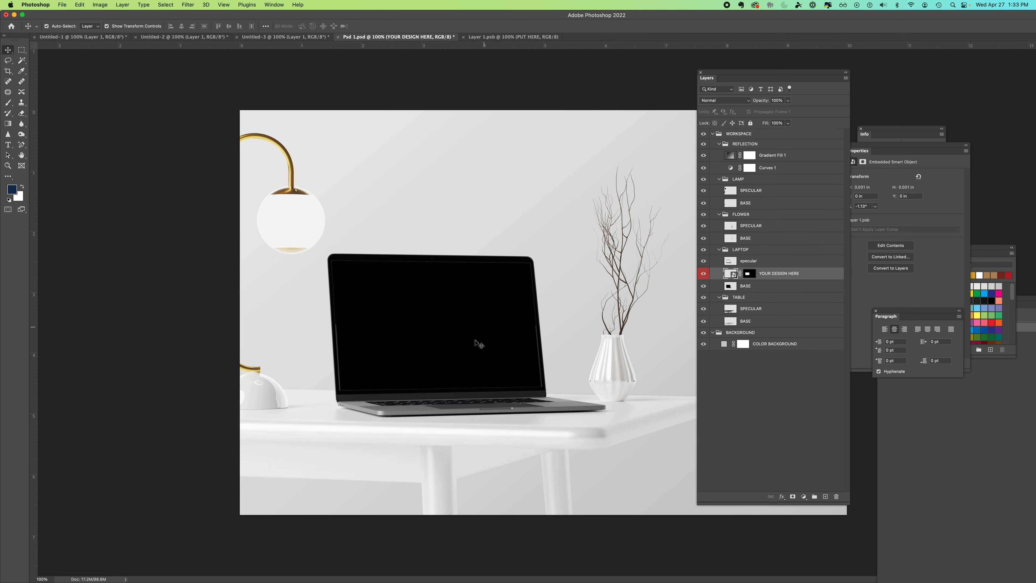
left_click(504, 37)
- Add the text "My Content" to Layer 1.psb and move it to the horizontal middle of the canvas
left_click(8, 145)
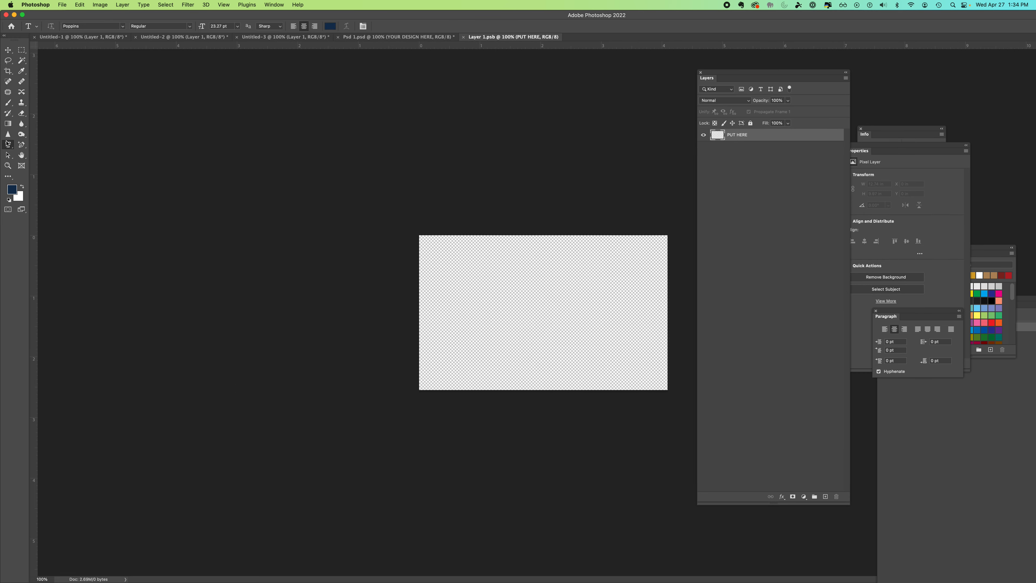
left_click(498, 301)
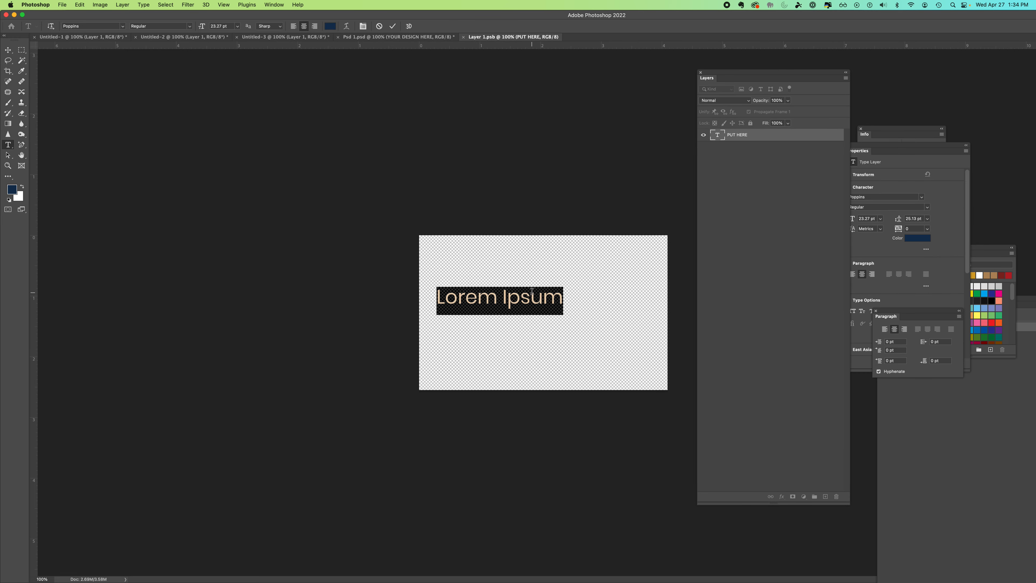
type("My Content")
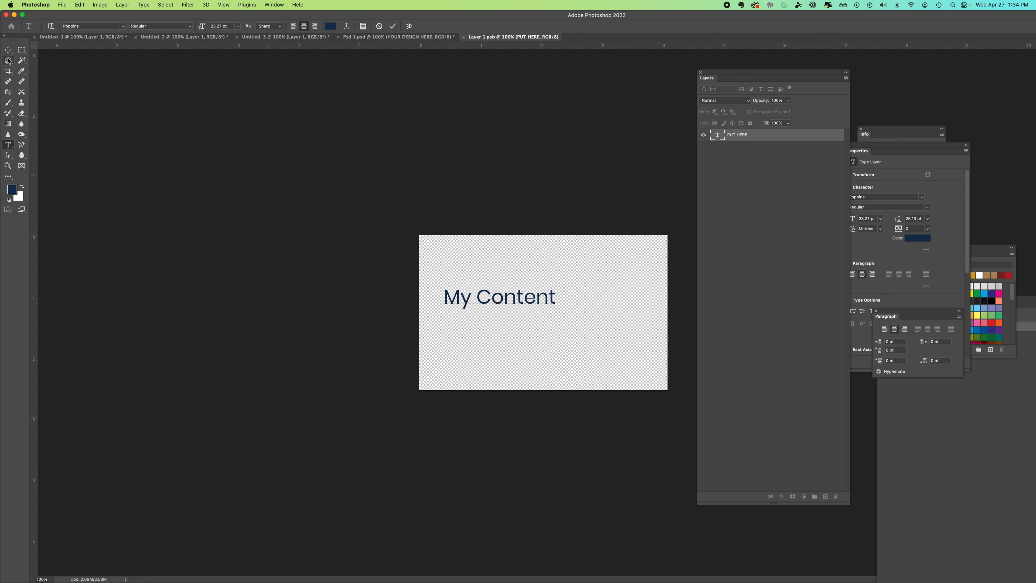
left_click(8, 49)
left_click_drag(518, 299, 562, 303)
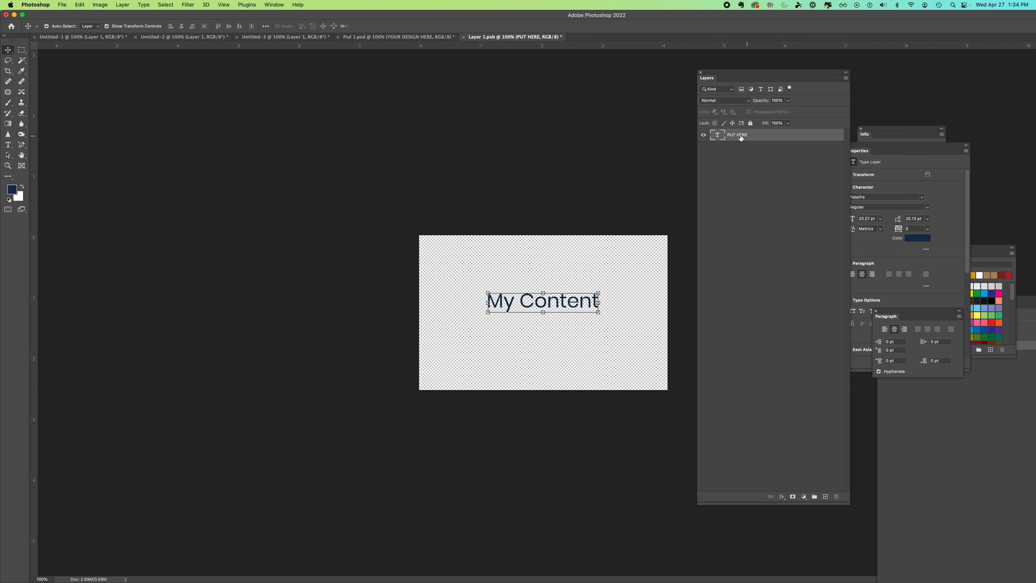
- Save and close Layer 1.psb so the "My Content" text updates on the laptop screen, and deselect the layer
left_click(464, 37)
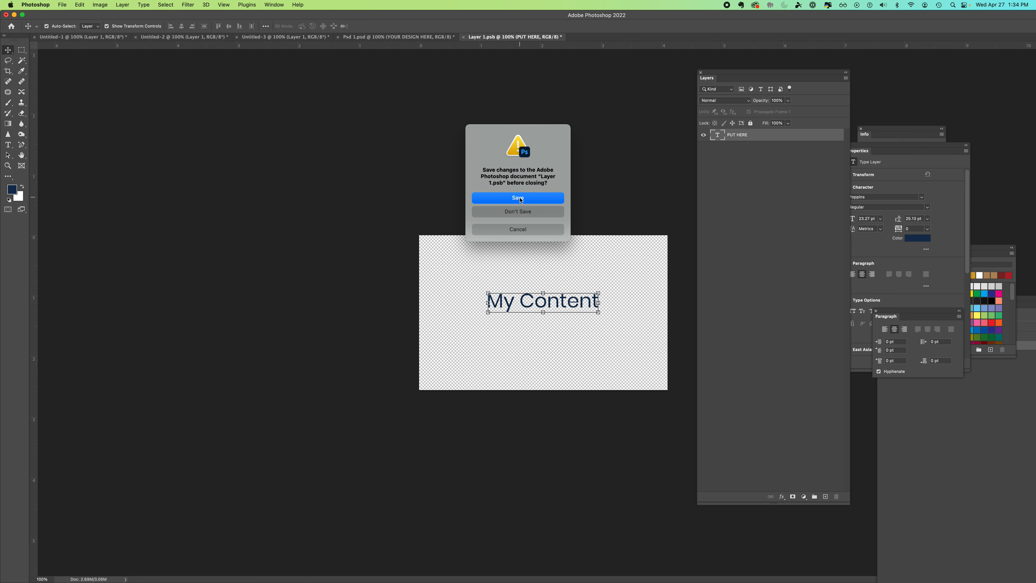
left_click(518, 198)
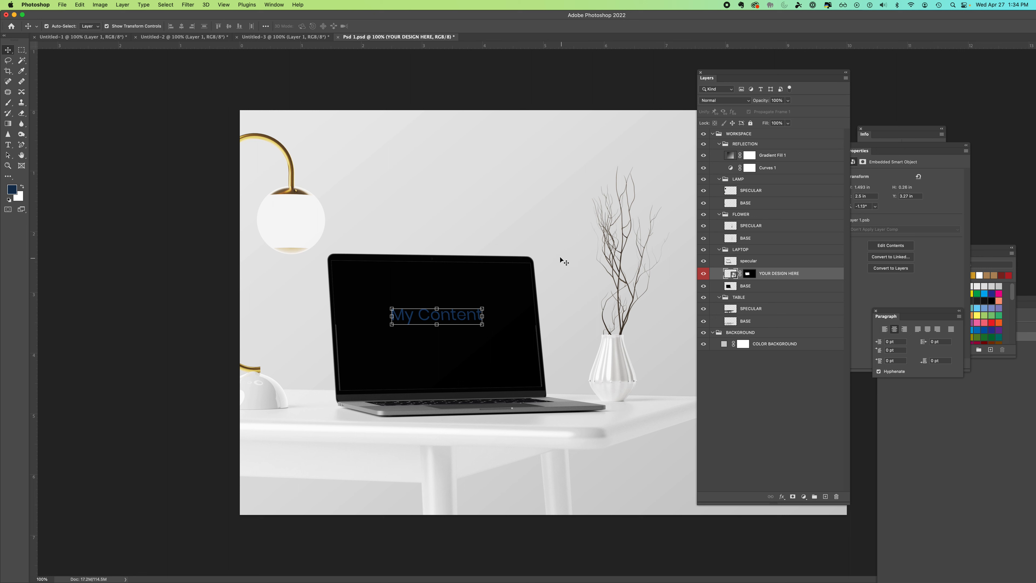
left_click(360, 87)
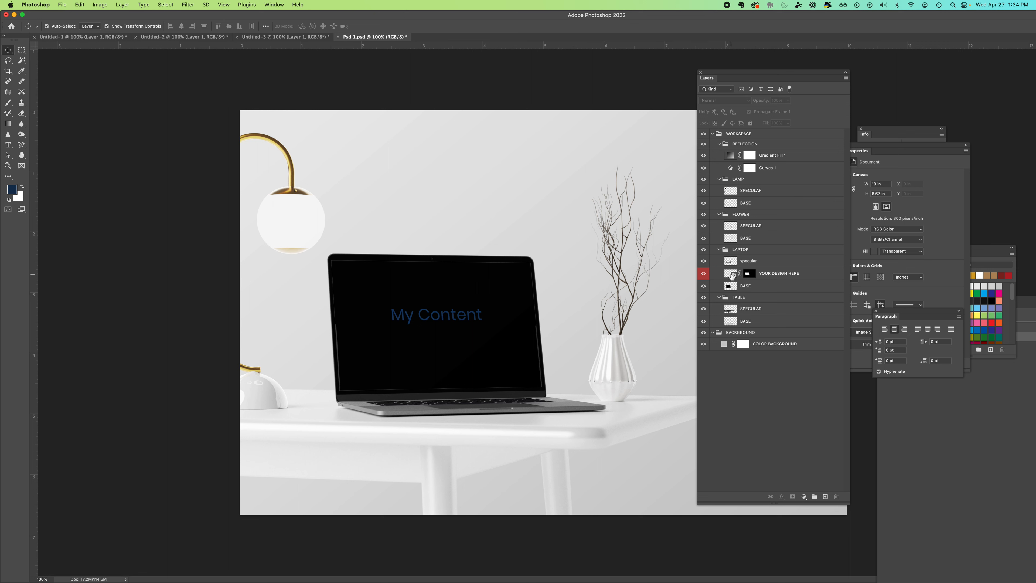
- Reopen the contents of the YOUR DESIGN HERE smart object and place WebsiteMockup.psd from the Desktop as an embedded object
double_click(732, 275)
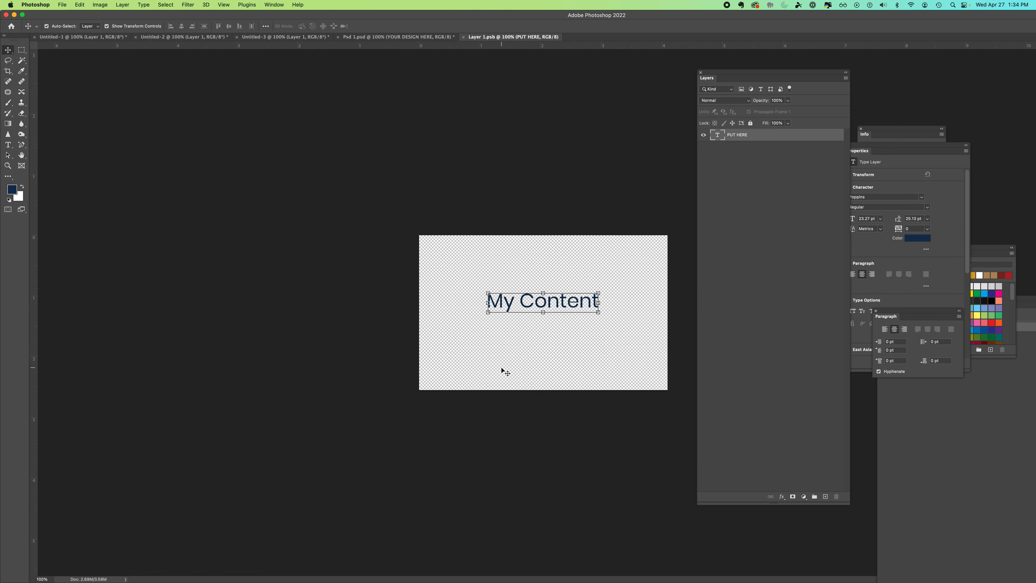
left_click(532, 281)
left_click(541, 303)
left_click(61, 4)
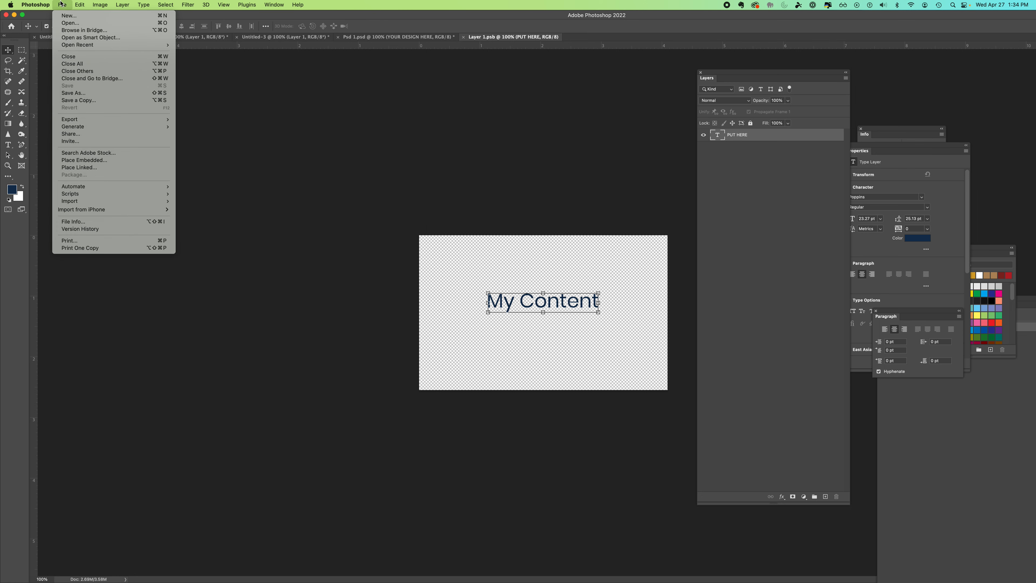
left_click(87, 161)
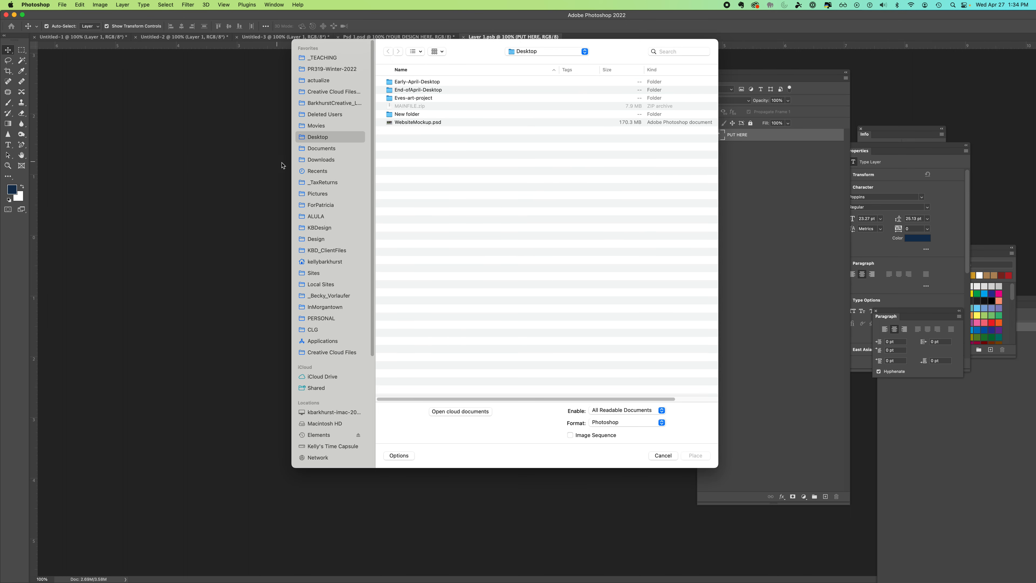
left_click(408, 123)
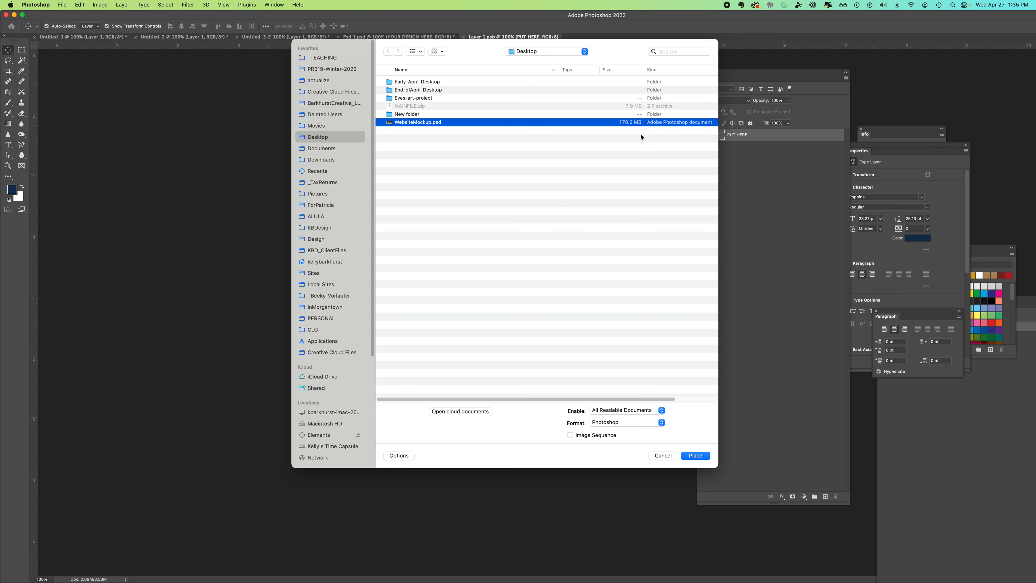
left_click(696, 456)
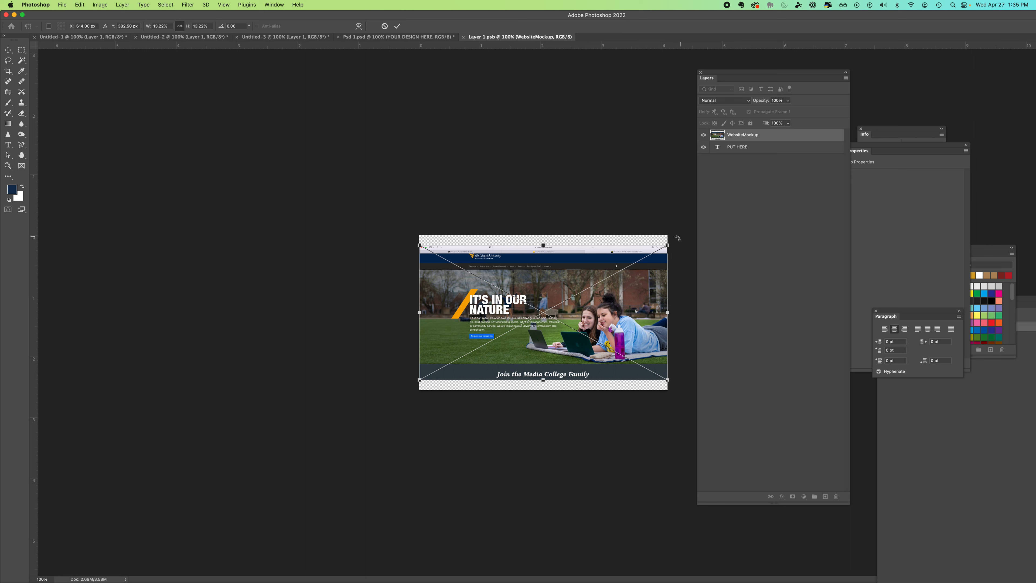
- Scale the placed website image proportionally to about 5.05 in wide so that it covers the whole canvas
mouse_move(669, 244)
left_mouse_down()
mouse_move(693, 217)
mouse_move(671, 248)
left_mouse_up()
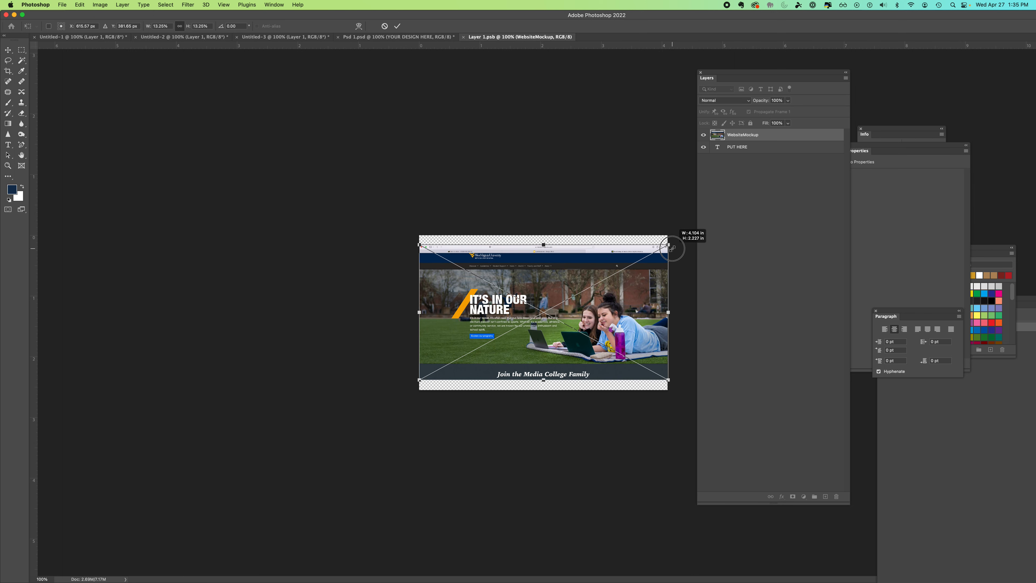
left_click_drag(672, 248, 701, 218)
left_click_drag(418, 384, 397, 392)
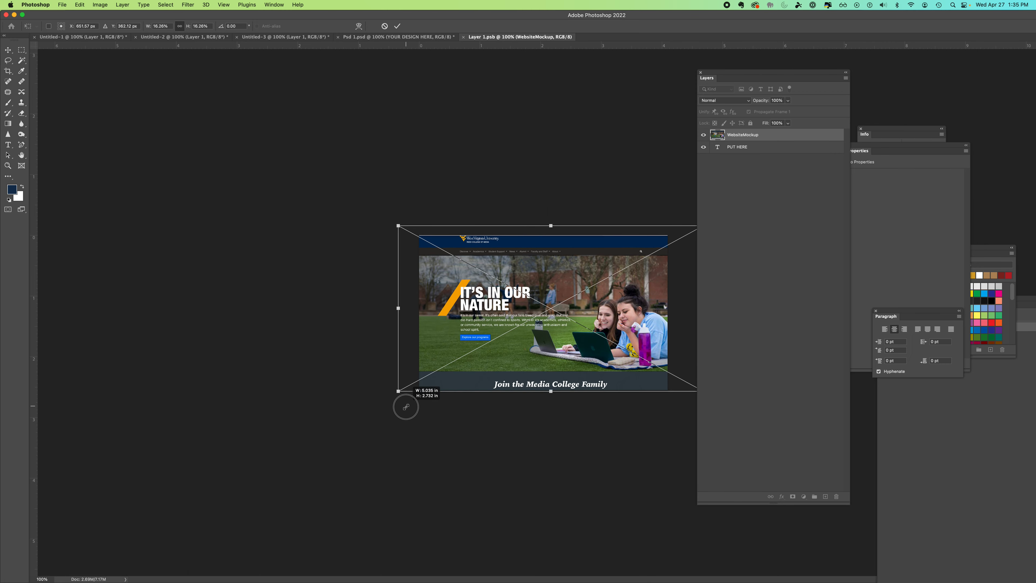
- Centre the website image horizontally on the canvas, fine-tune its vertical position to hide the browser bar, and commit the placement
left_click_drag(597, 286, 596, 284)
key("Down")
key("Down")
key("Down")
key("Down")
key("Down")
key("Down")
key("Down")
key("Down")
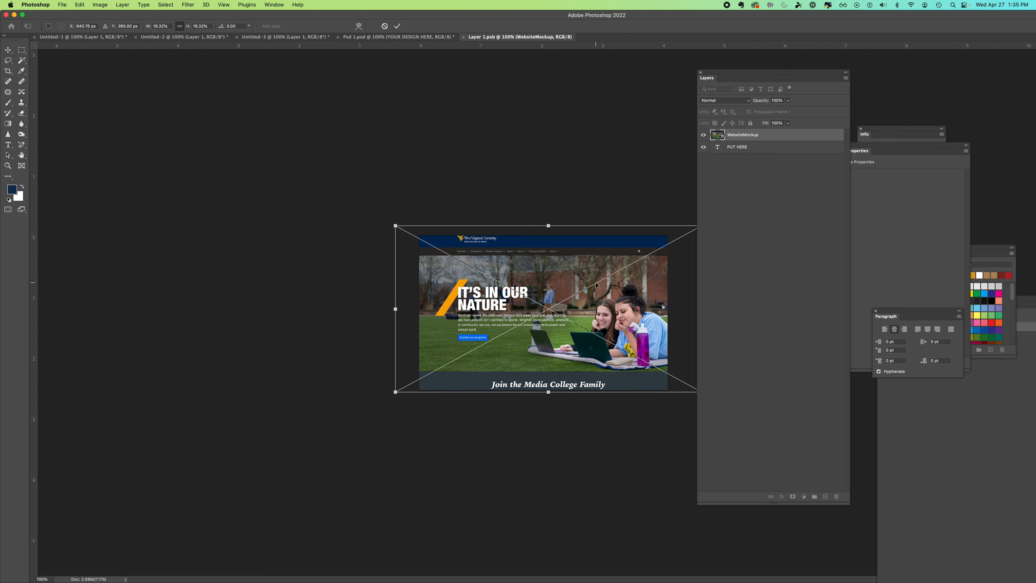
key("Up")
key("Up")
key("Up")
key("Up")
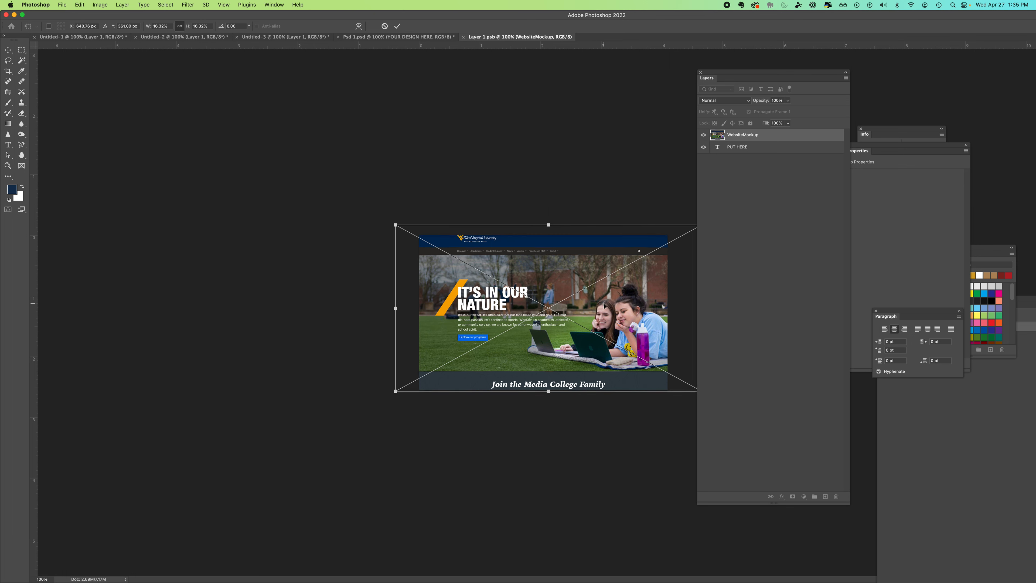
left_click_drag(610, 310, 608, 312)
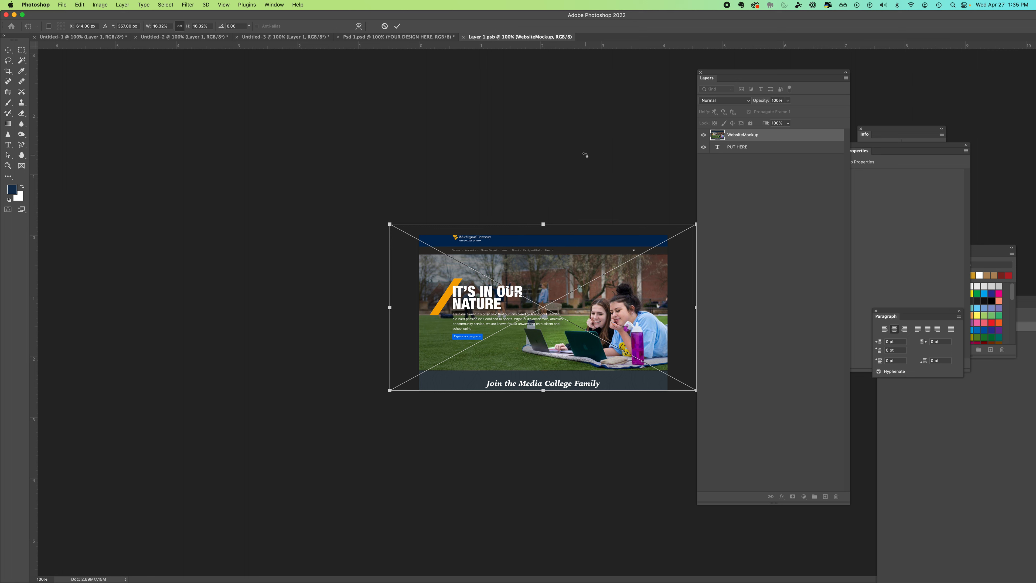
left_click(397, 27)
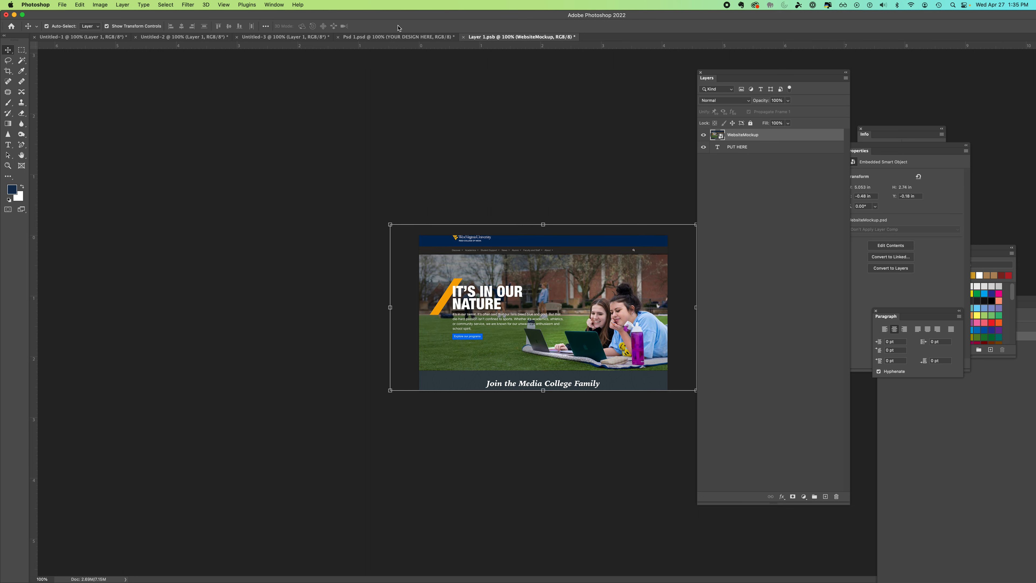
- Delete the PUT HERE text layer from Layer 1.psb
left_click(730, 148)
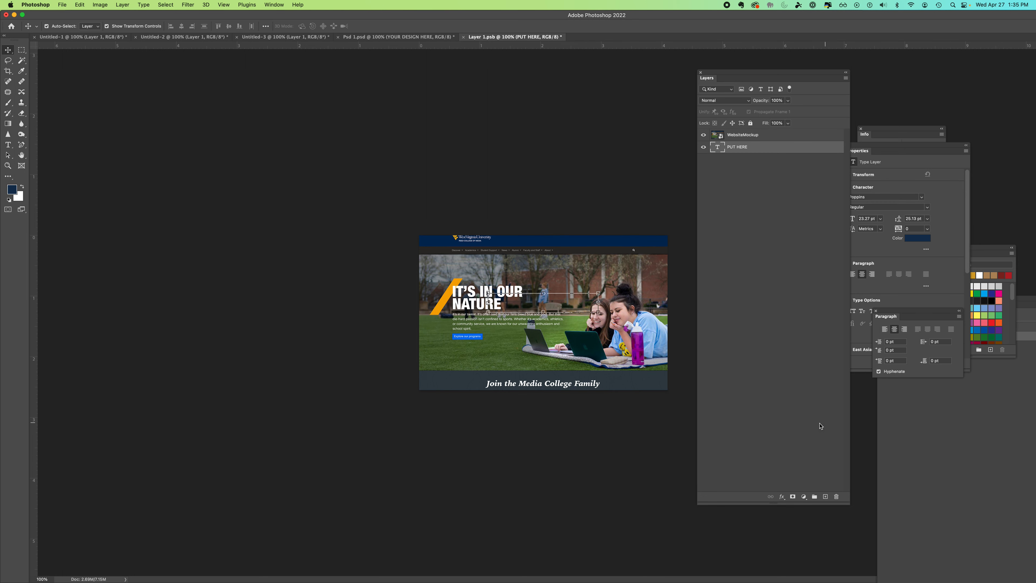
left_click(836, 496)
left_click(517, 191)
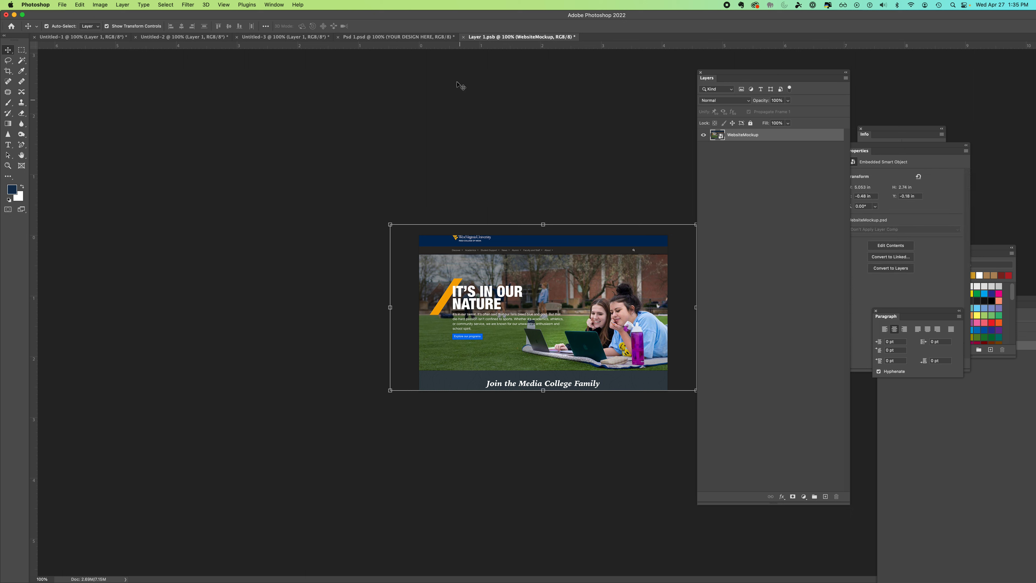
- Save and close Layer 1.psb to show the website design on the laptop, and clear the layer selection
left_click(463, 36)
left_click(516, 200)
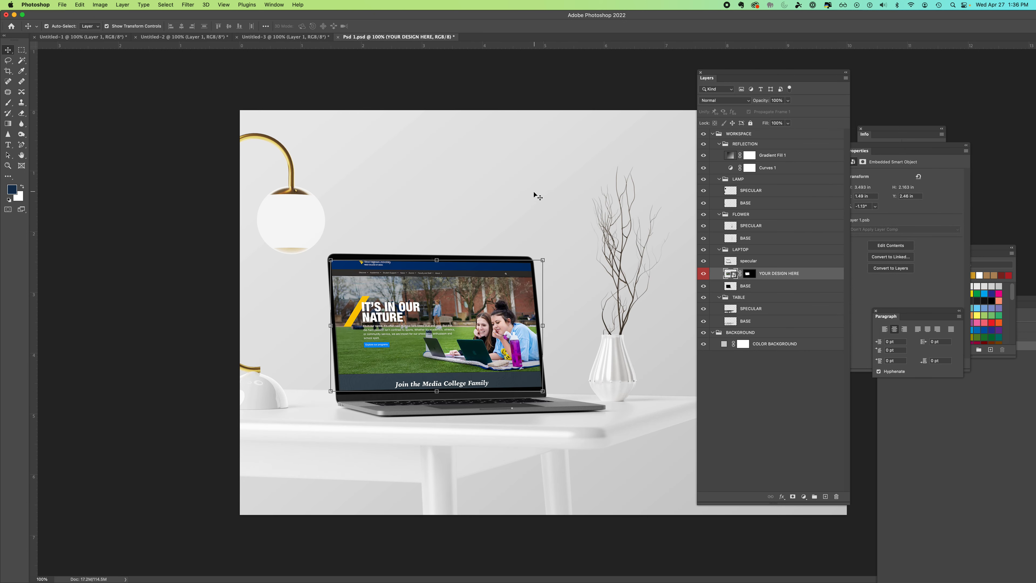
left_click(538, 84)
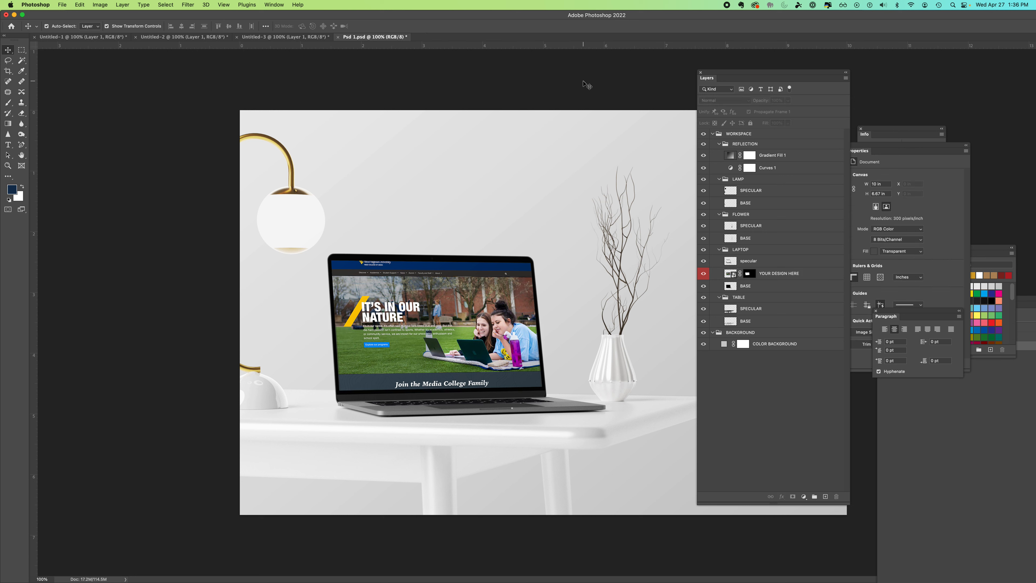
- Save a JPEG copy of the mockup to the Desktop as website-mockup-for-presentation, accepting the JPEG options
left_click_drag(714, 72, 827, 71)
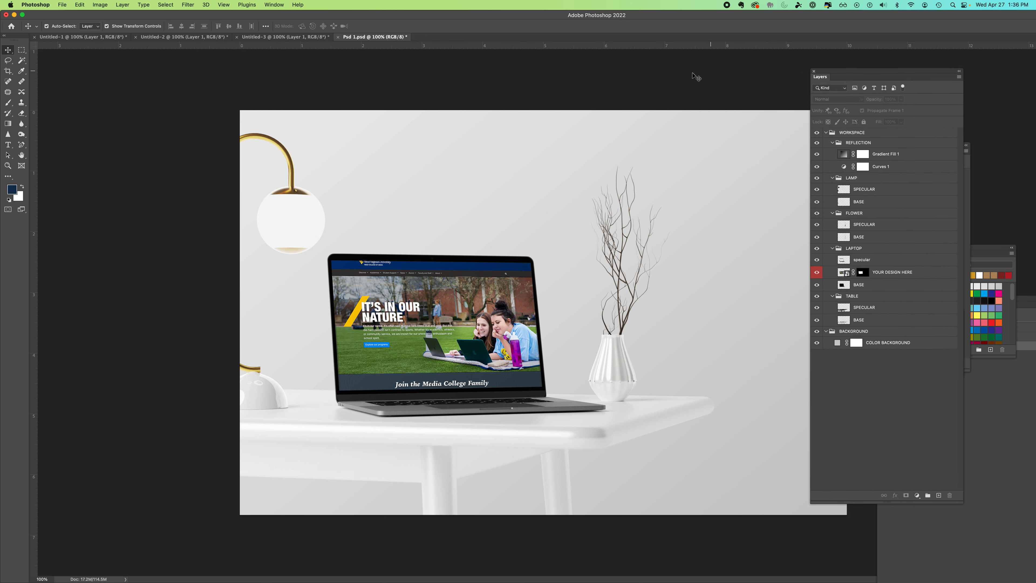
key("super+minus")
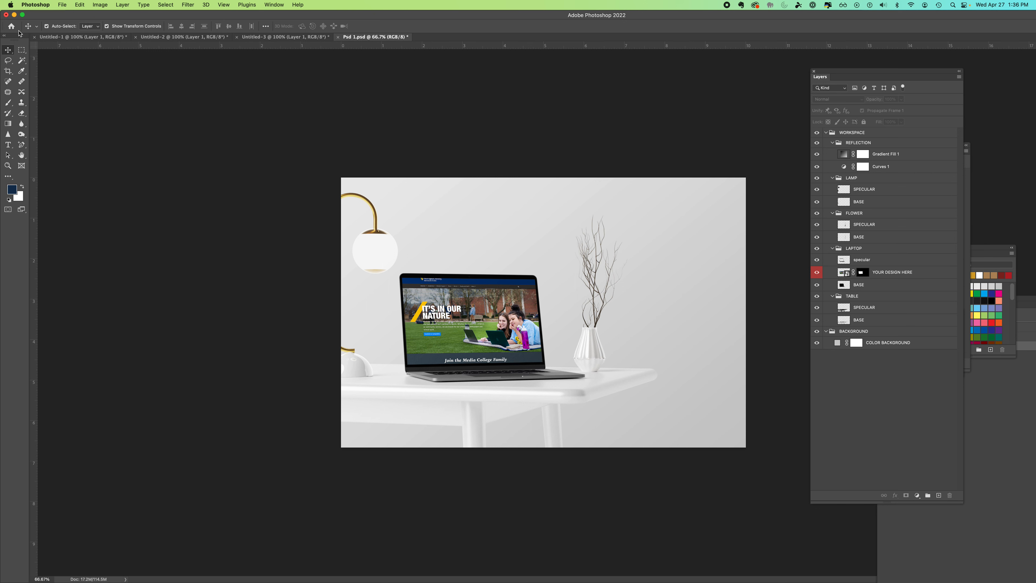
left_click(62, 4)
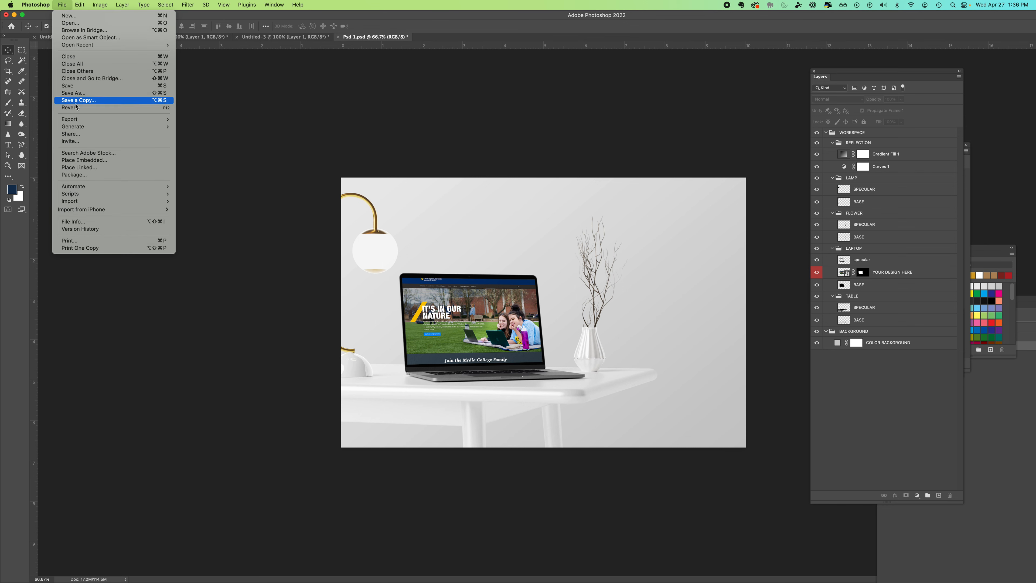
left_click(76, 101)
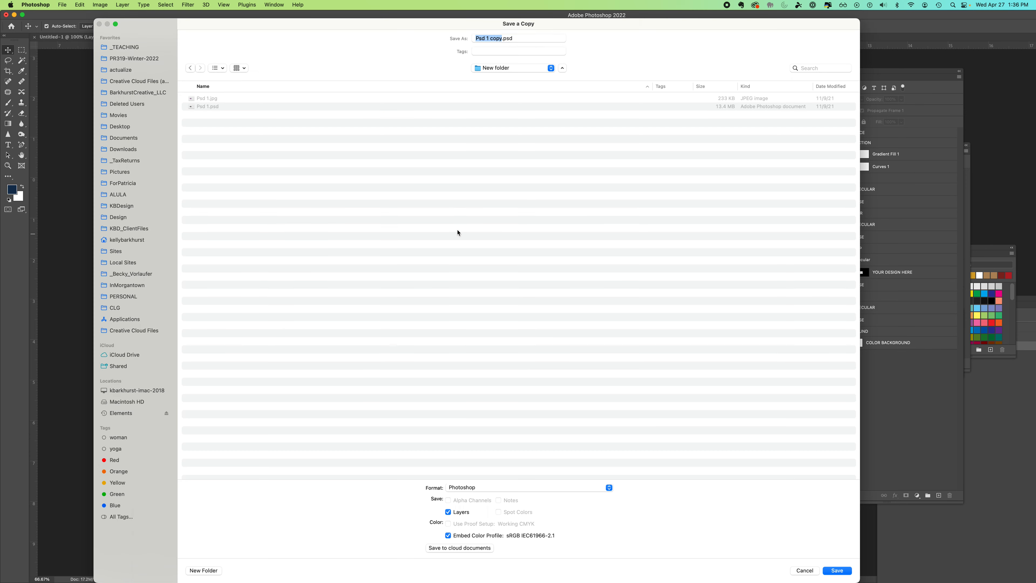
type("website-mock")
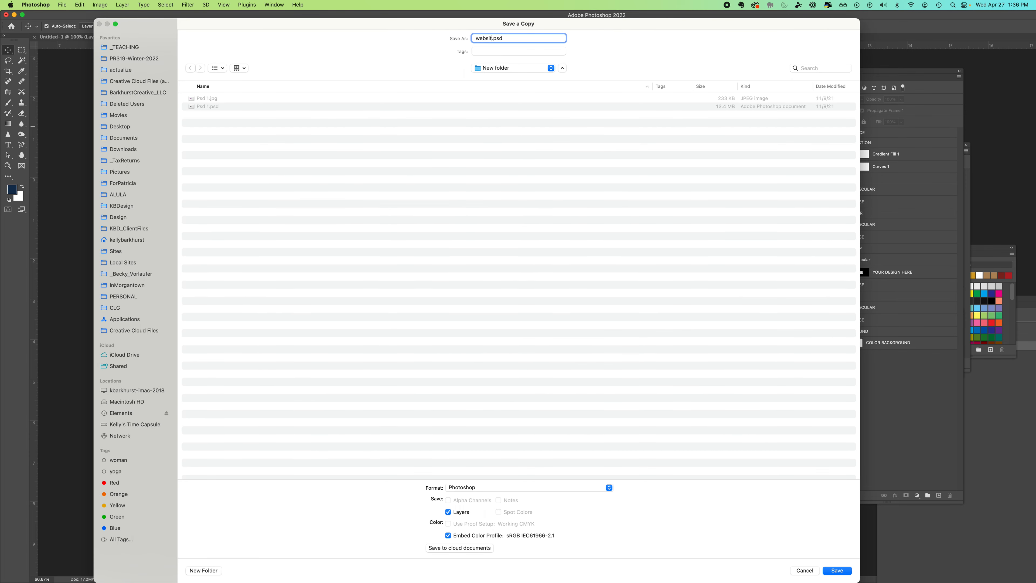
type("up-for-presentation")
left_click(477, 493)
left_click(510, 550)
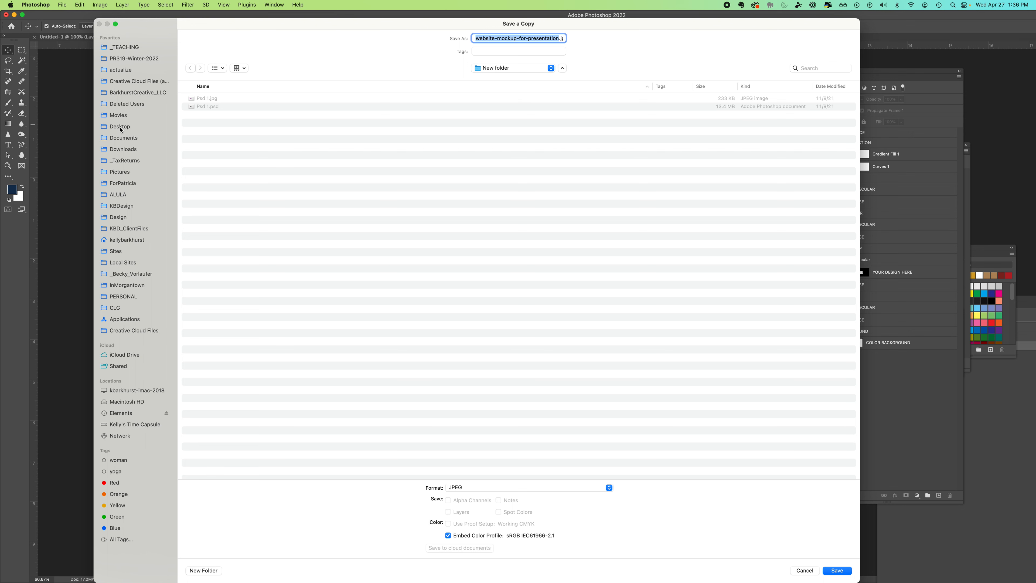
left_click(121, 128)
left_click(837, 570)
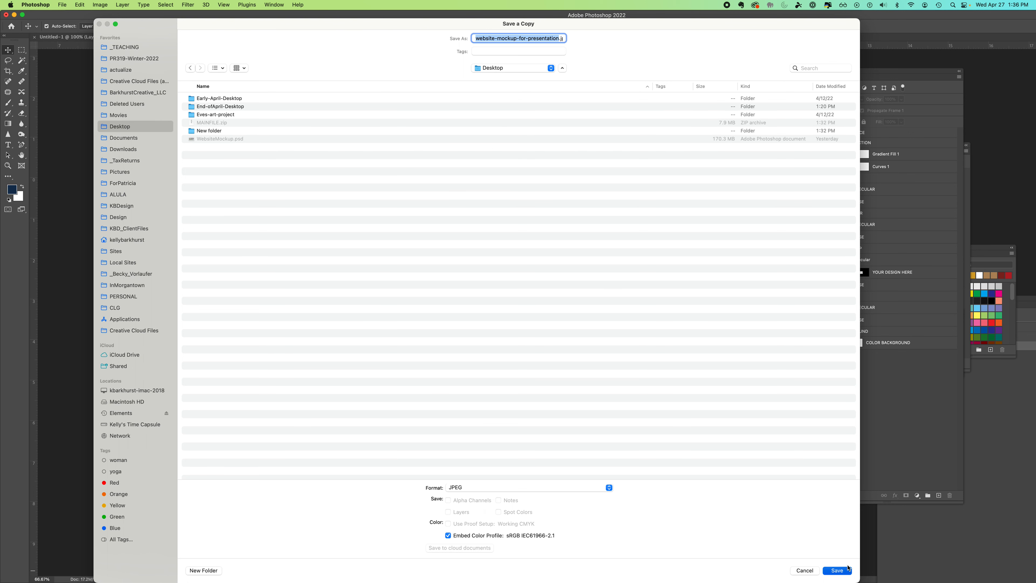
left_click(681, 304)
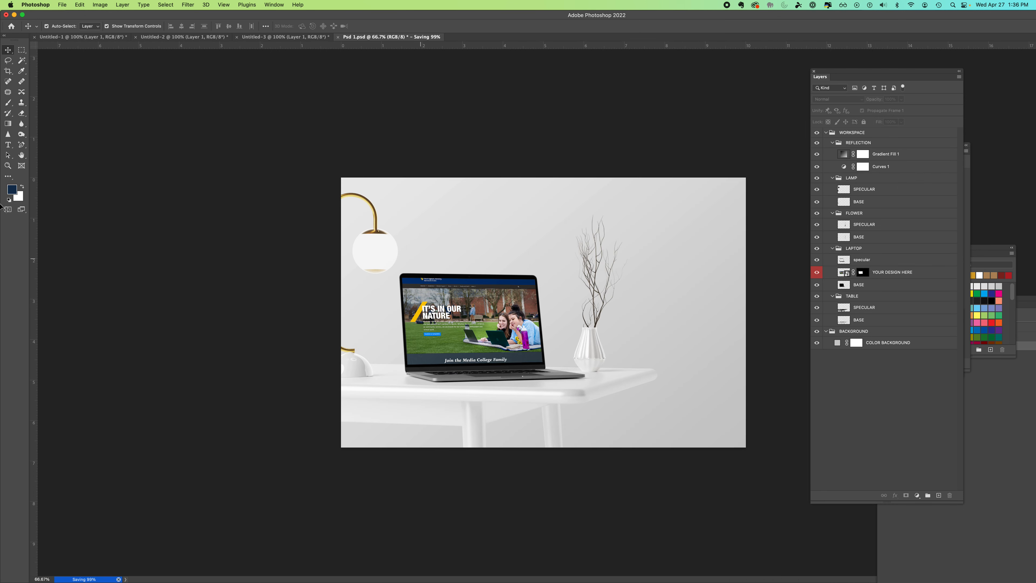
- Switch to the Your Final Project presentation in Google Slides and go to slide 3, the desktop hero image view
left_click_drag(164, 15, 169, 58)
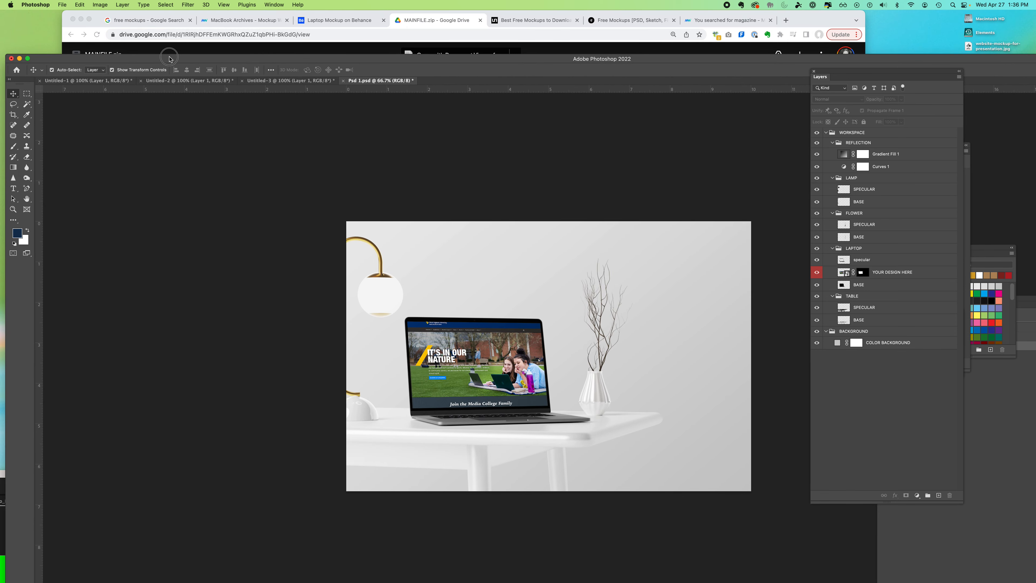
double_click(169, 58)
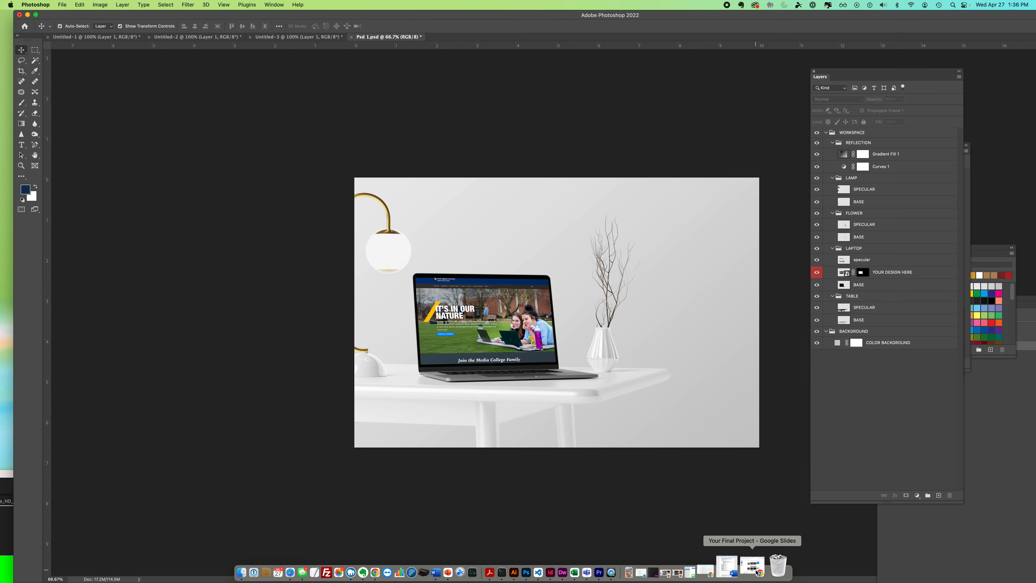
left_click(754, 568)
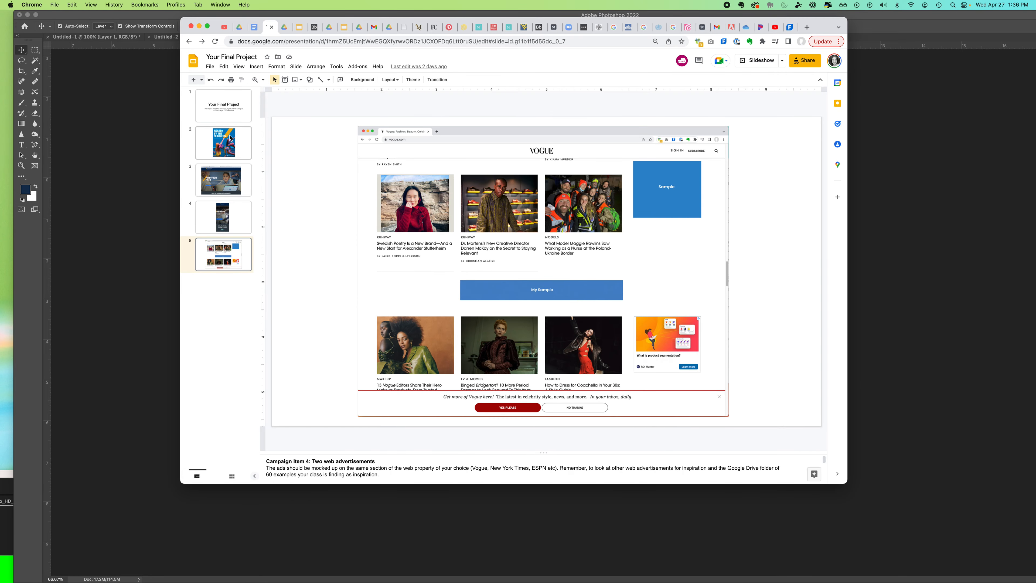
left_click(229, 139)
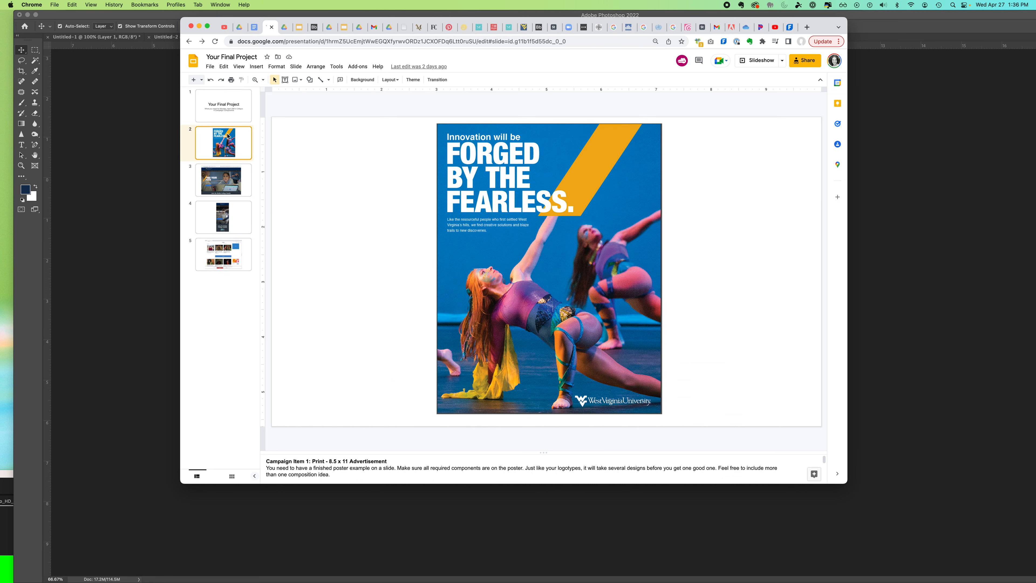
left_click(226, 182)
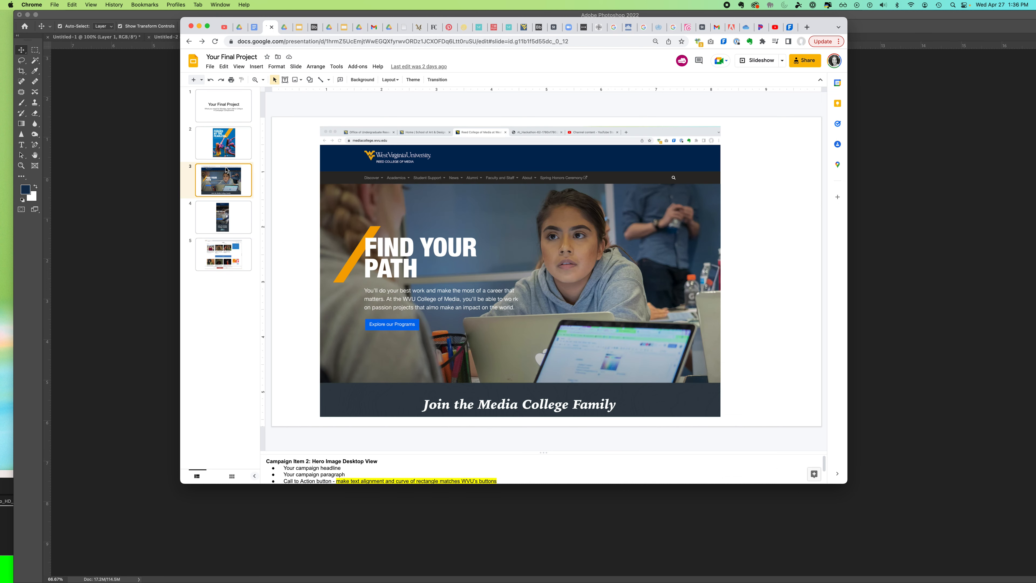
left_click(212, 70)
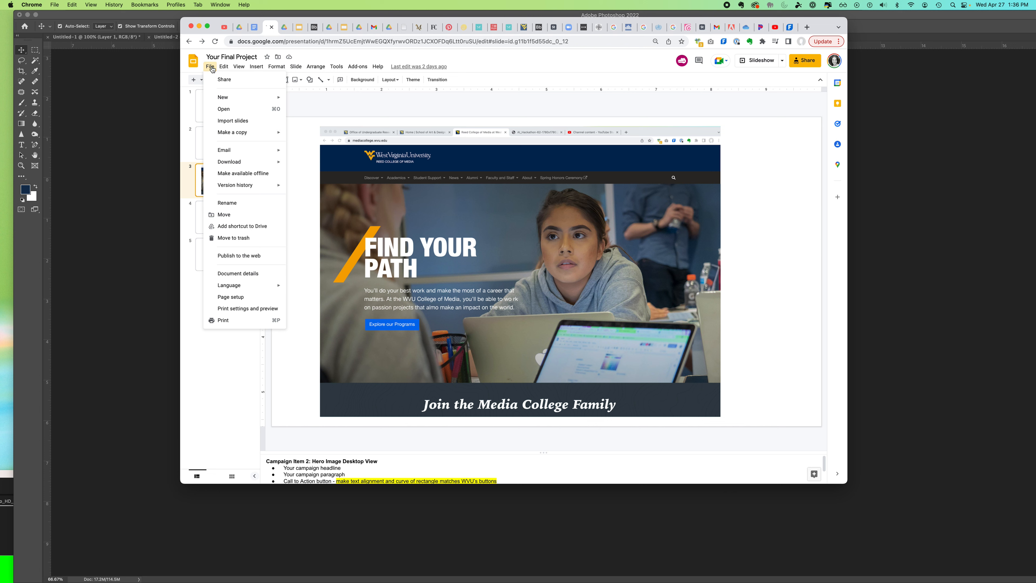
left_click(326, 100)
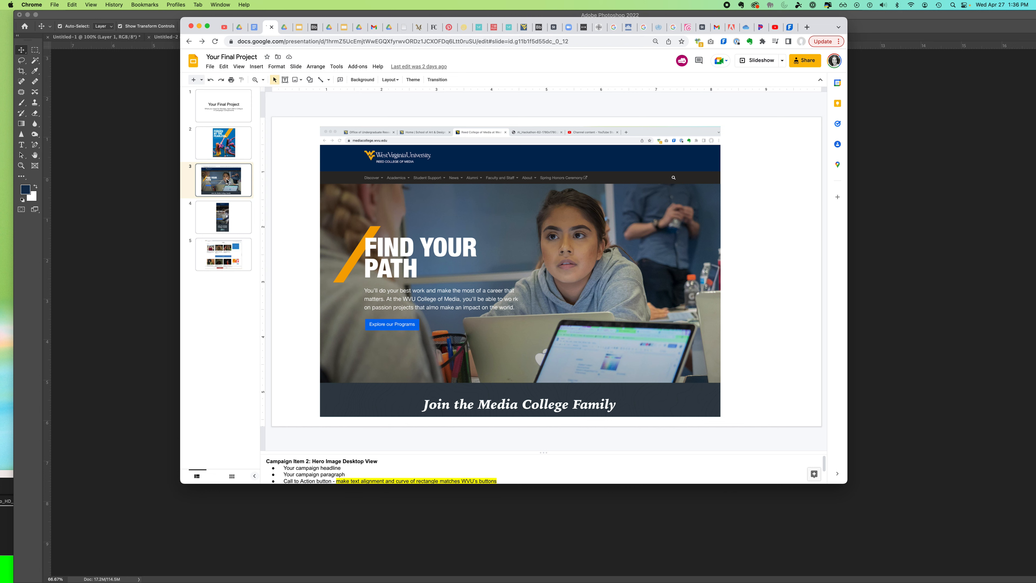
- Duplicate slide 3, delete the website screenshot from one of the two slides, and switch back to Photoshop
key("super+d")
key("Return")
key("super+d")
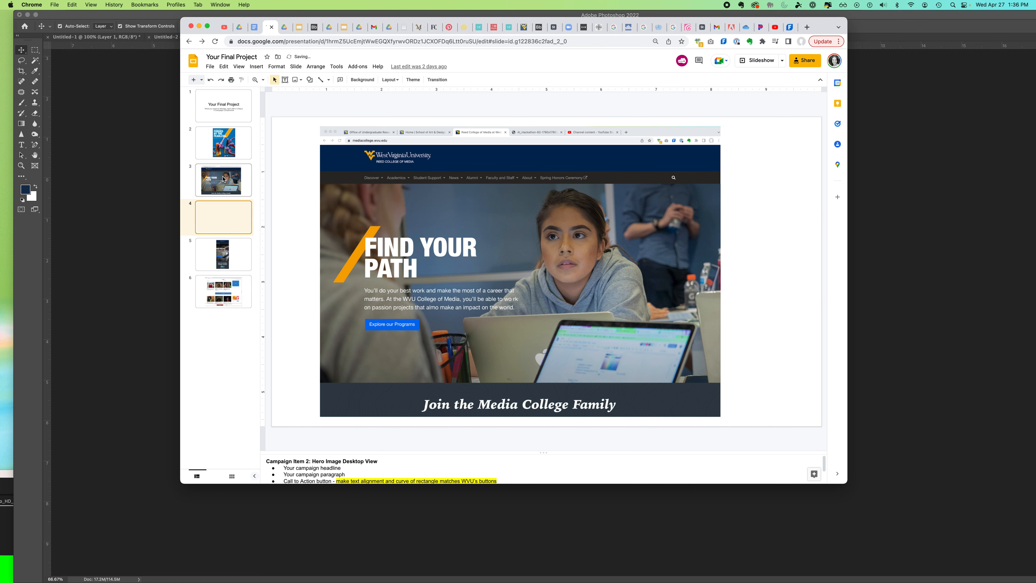
left_click(239, 178)
left_click(406, 143)
key("Delete")
left_click(937, 18)
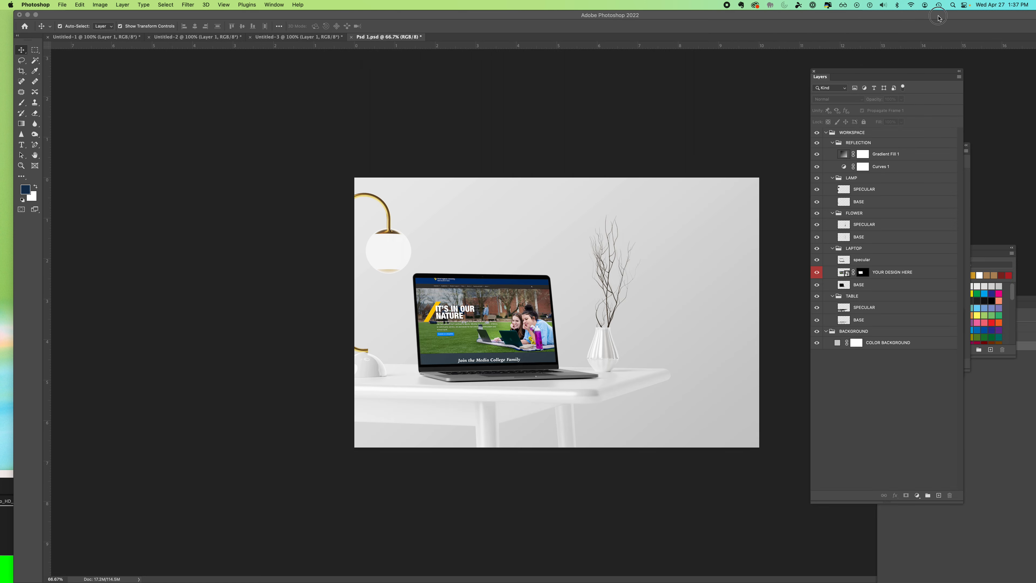
- Place website-mockup-for-presentation.jpg from the Desktop onto the empty slide 3 in Google Slides and position it within the slide
left_click_drag(900, 18, 786, 410)
left_click_drag(994, 45, 433, 247)
left_click_drag(496, 257, 509, 273)
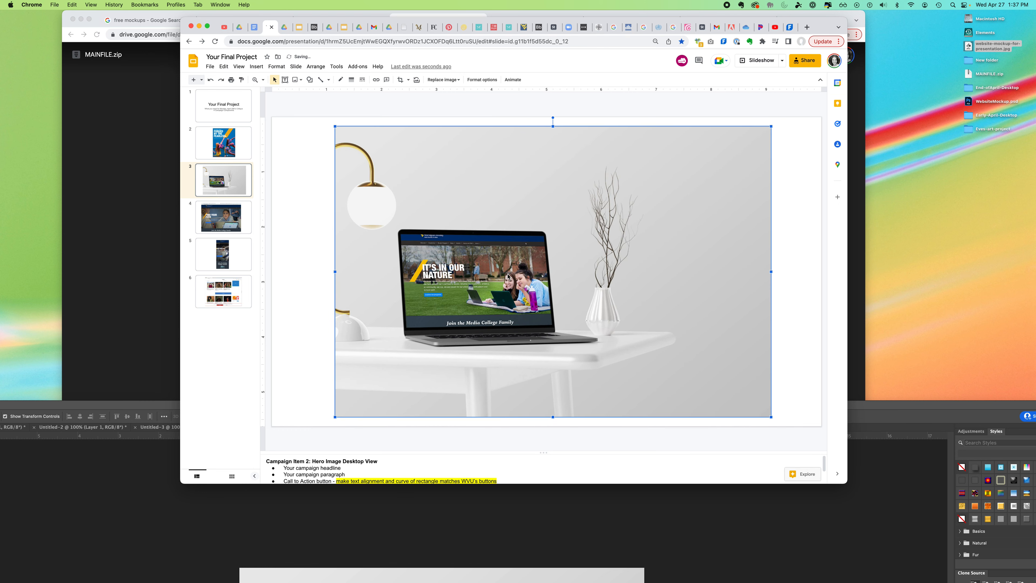
- Compare slide 4's flat website screenshot with slide 3's laptop mockup, and switch to the Untitled-2 mobile design in Photoshop
left_click(216, 224)
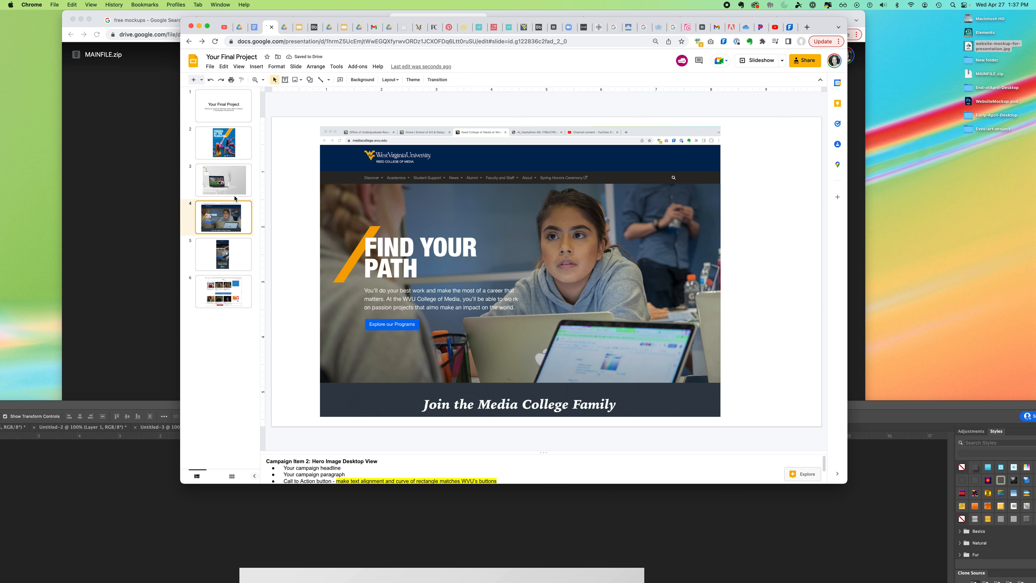
left_click(233, 192)
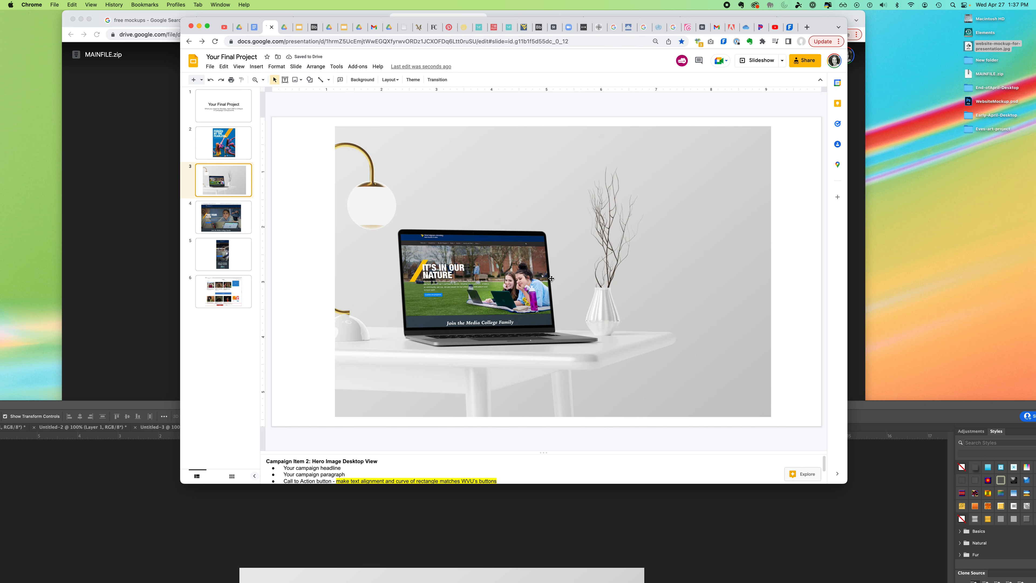
left_click_drag(157, 405, 260, 6)
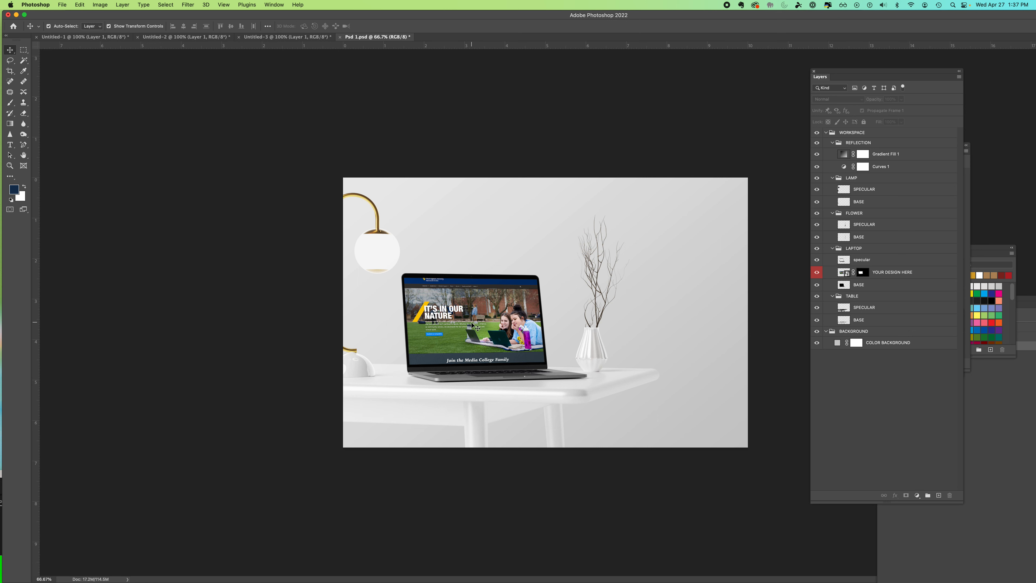
left_click(265, 37)
left_click(208, 37)
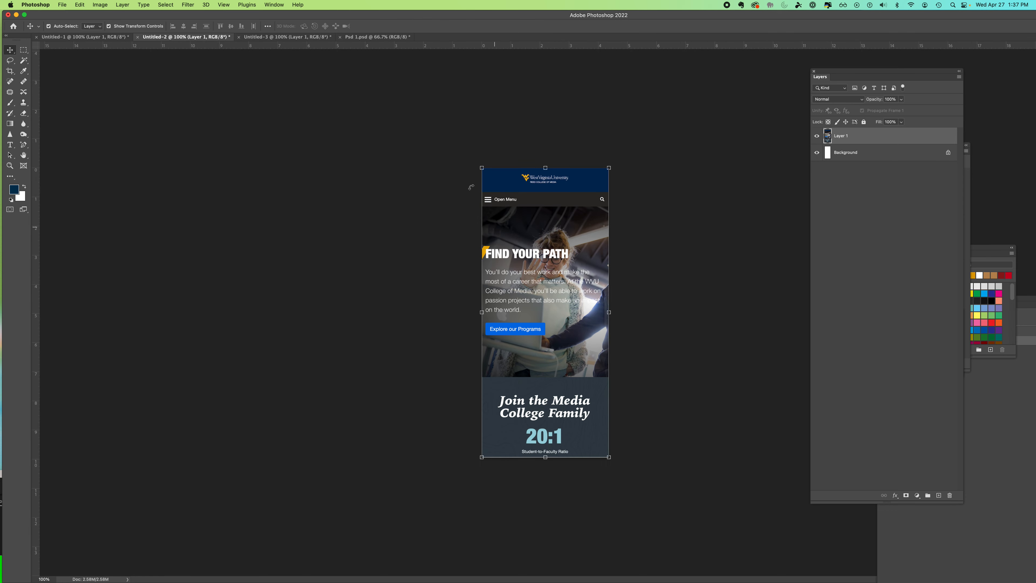
left_click_drag(324, 14, 306, 54)
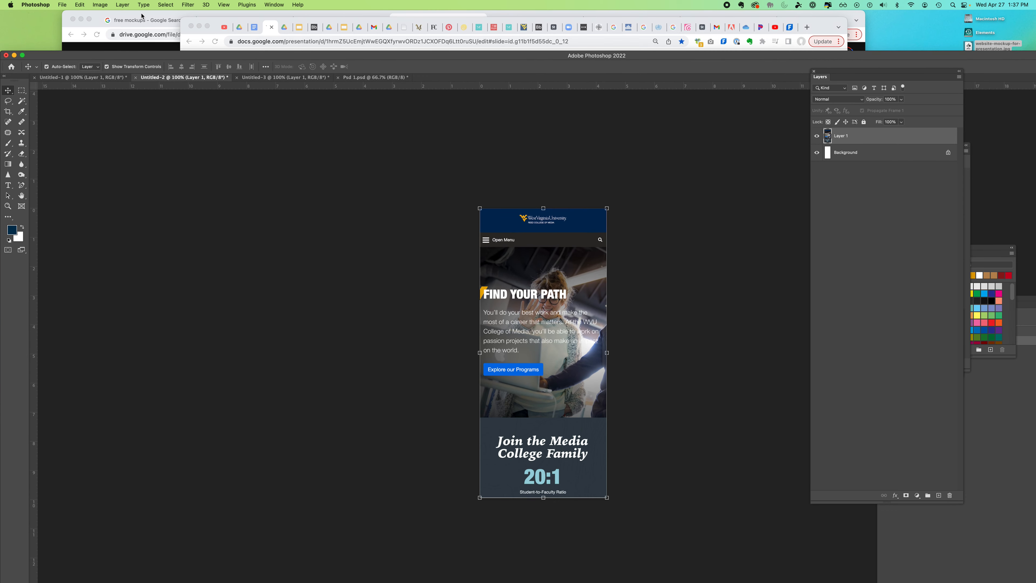
left_click_drag(142, 16, 157, 15)
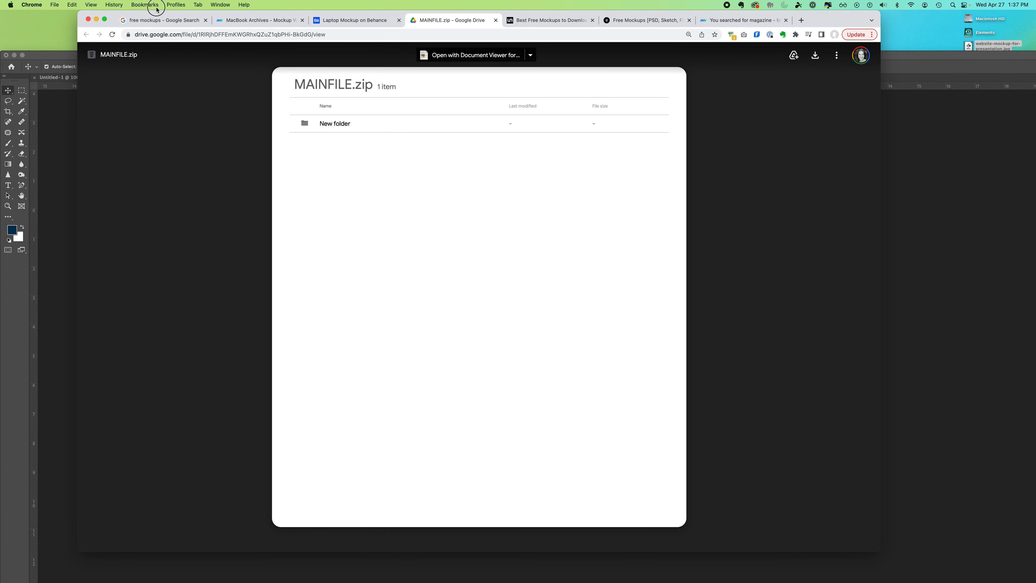
left_click(495, 21)
left_click(152, 20)
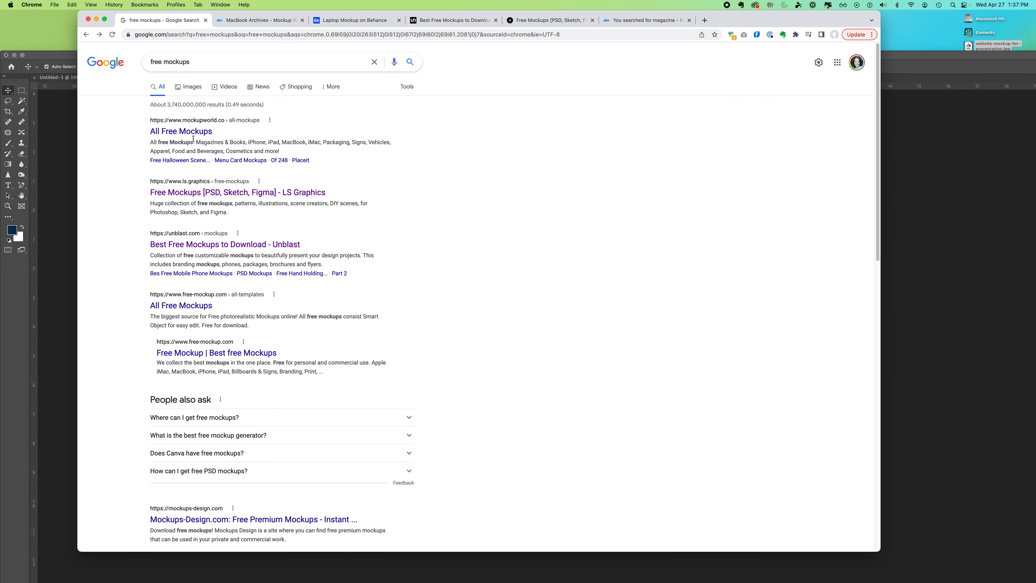
left_click(257, 20)
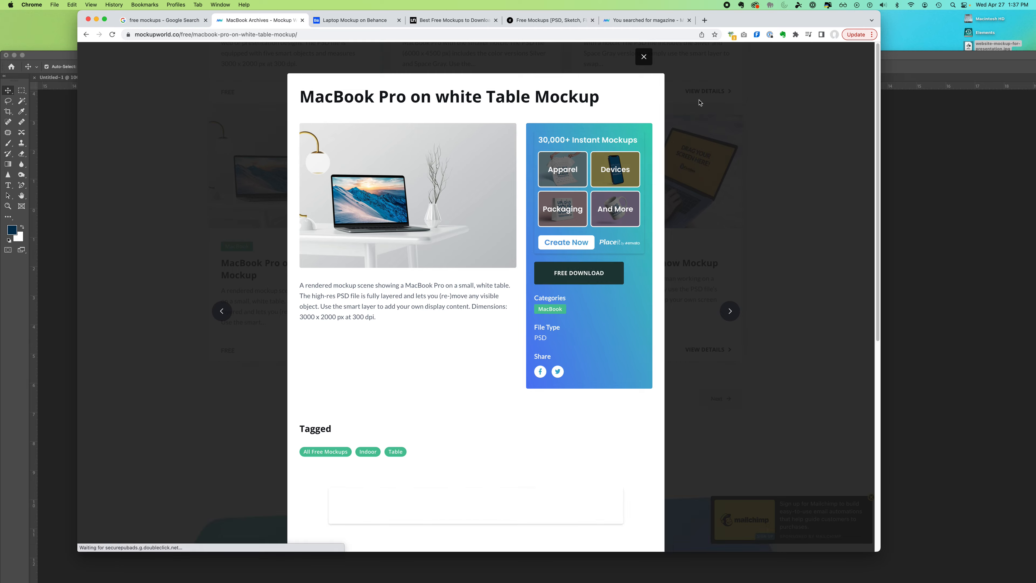
- Close the MacBook mockup's details and browse the iPhone category on Mockup World for free phone mockups
left_click(700, 103)
left_click_drag(875, 439, 824, 18)
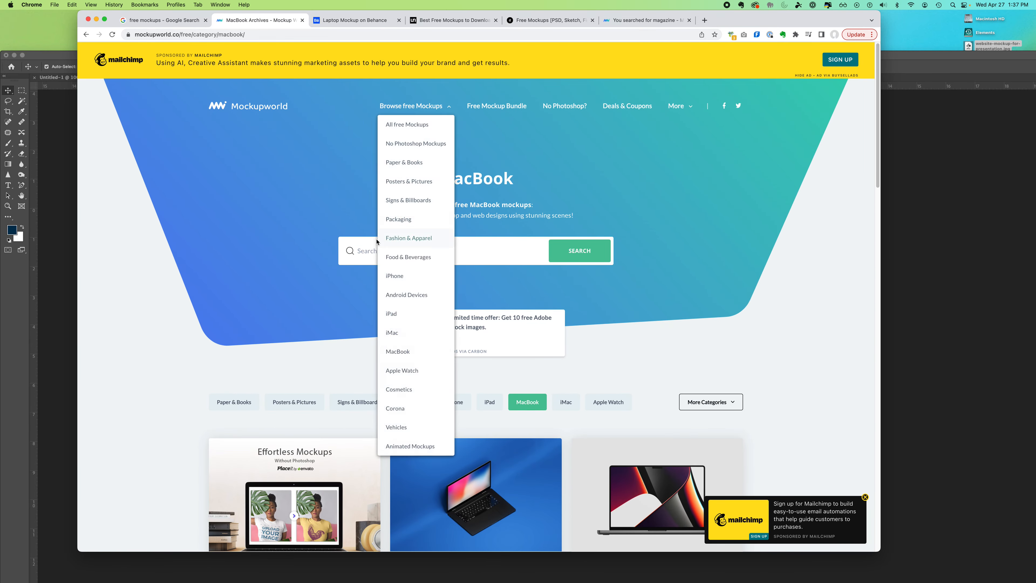
left_click(464, 406)
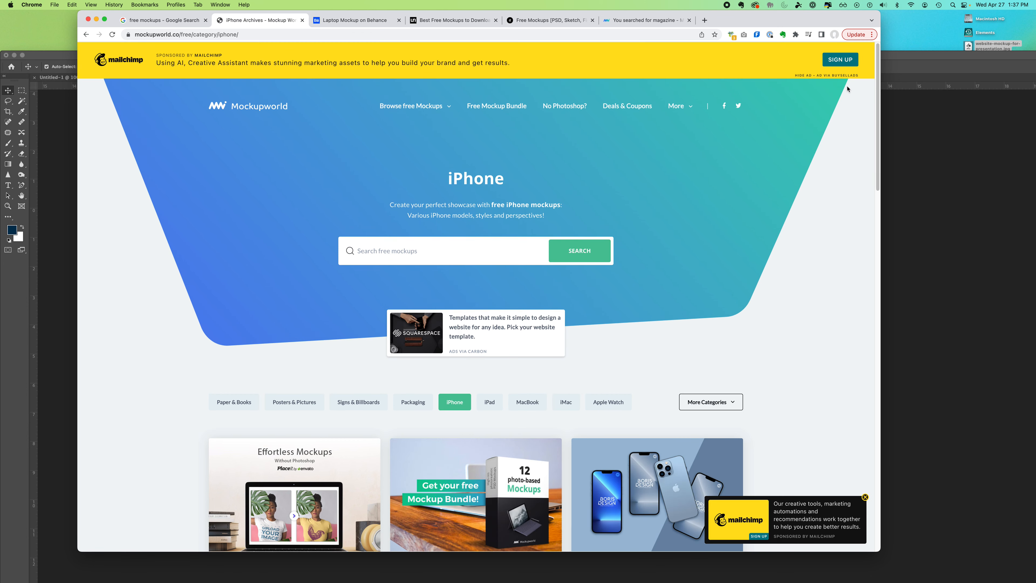
scroll(842, 148, "down", 5)
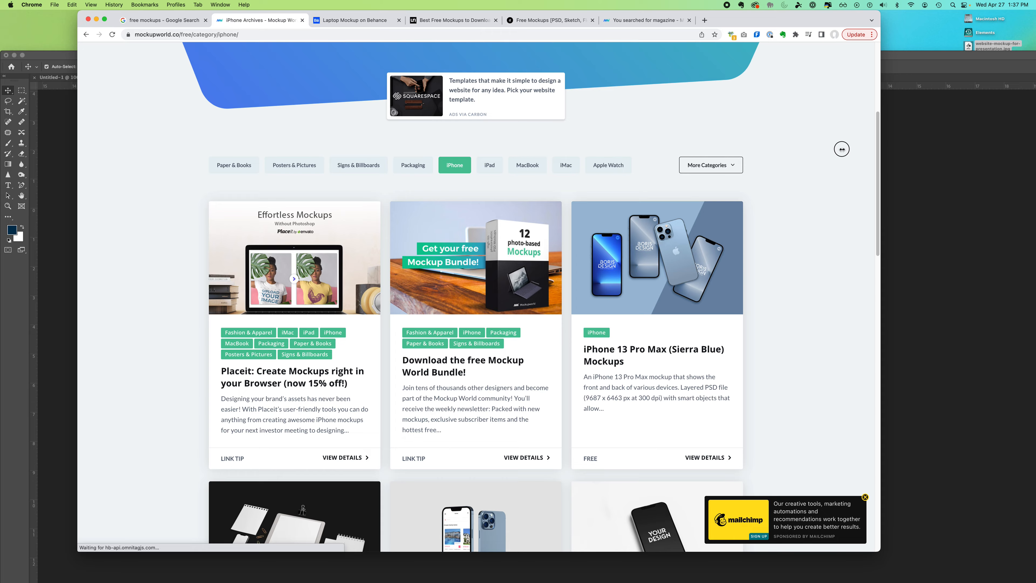
scroll(840, 149, "down", 7)
scroll(722, 237, "down", 1)
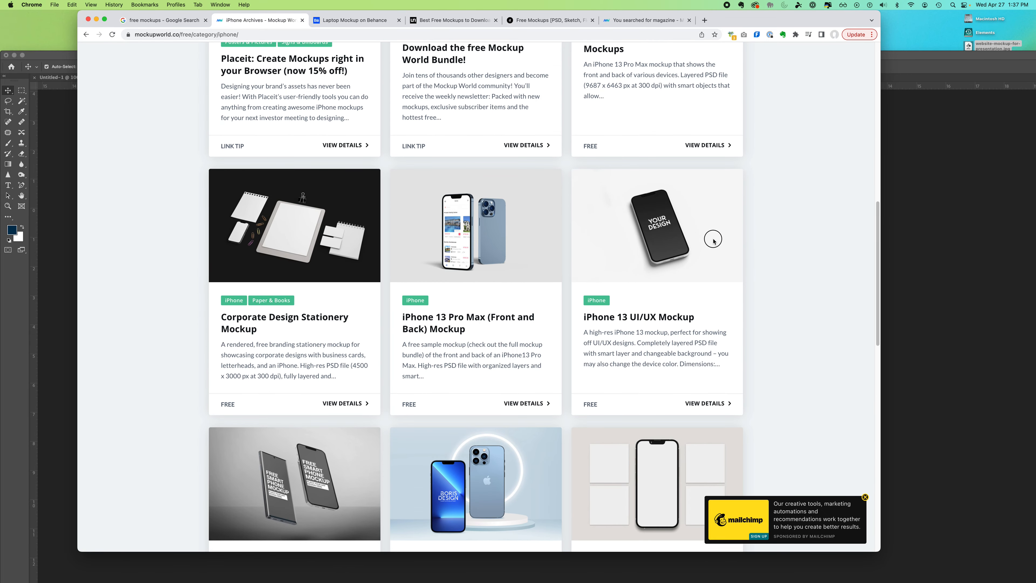
scroll(713, 241, "down", 1)
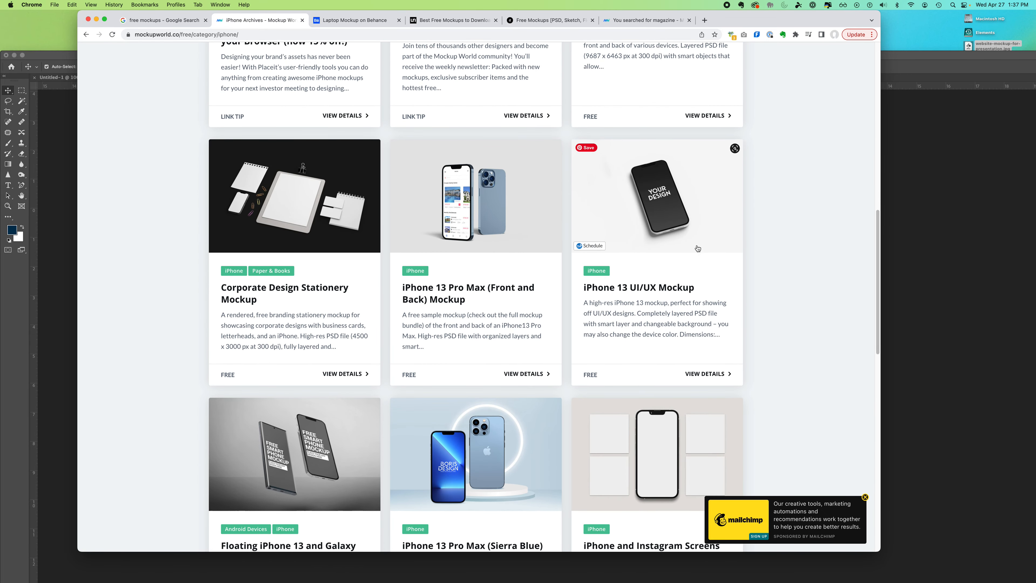
left_click(664, 223)
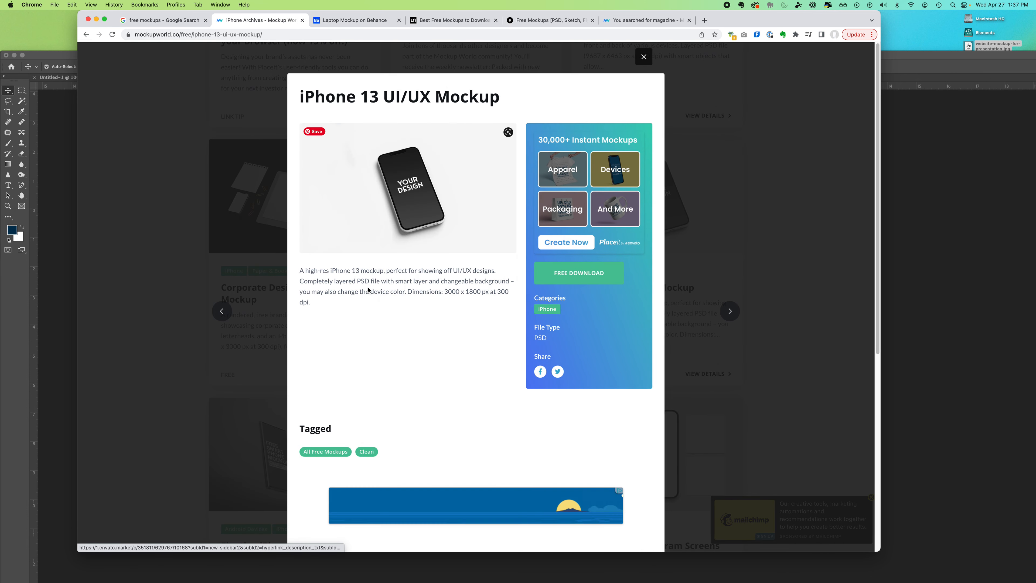
left_click(584, 279)
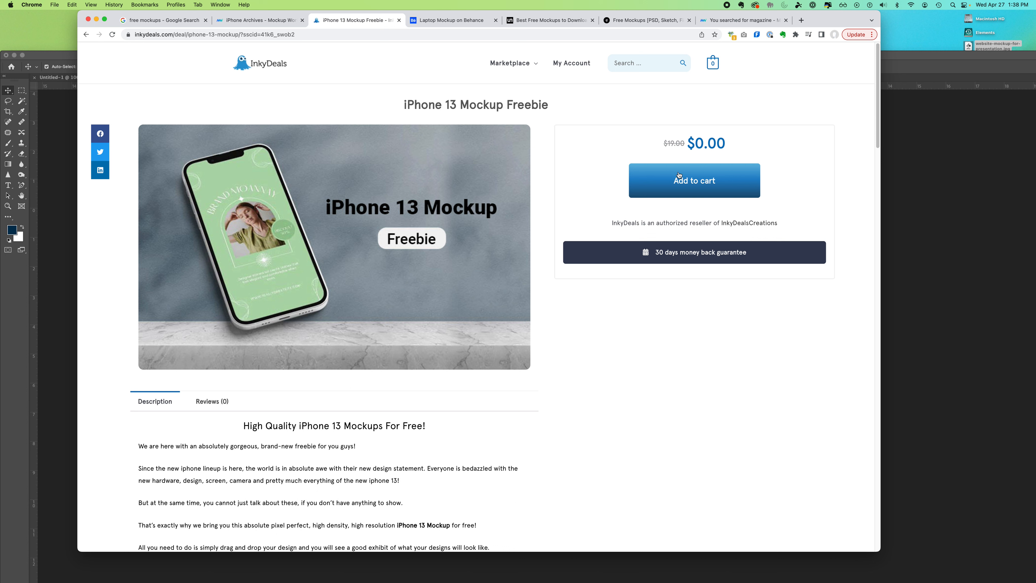
left_click(688, 182)
scroll(860, 143, "down", 15)
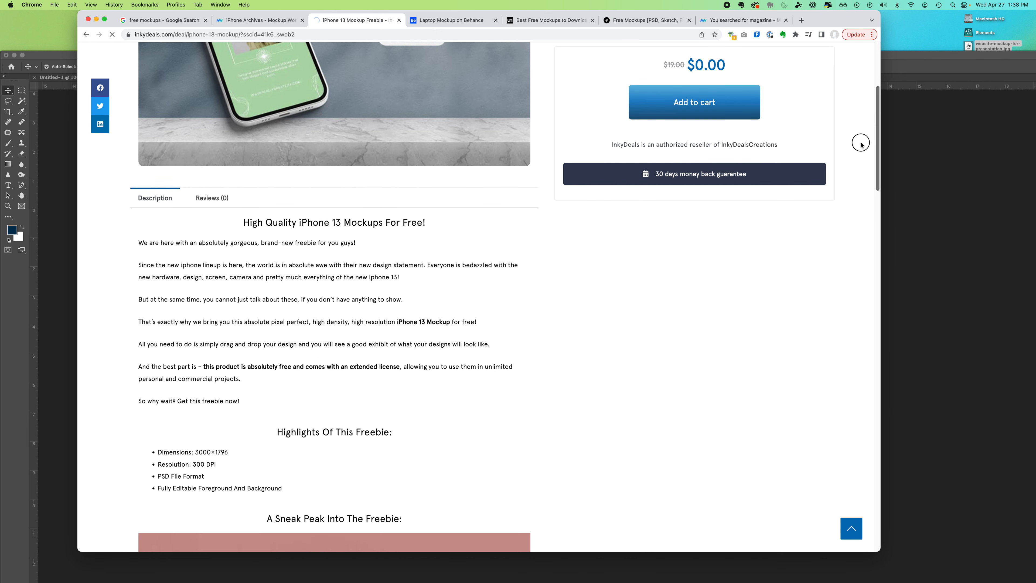
scroll(800, 209, "down", 20)
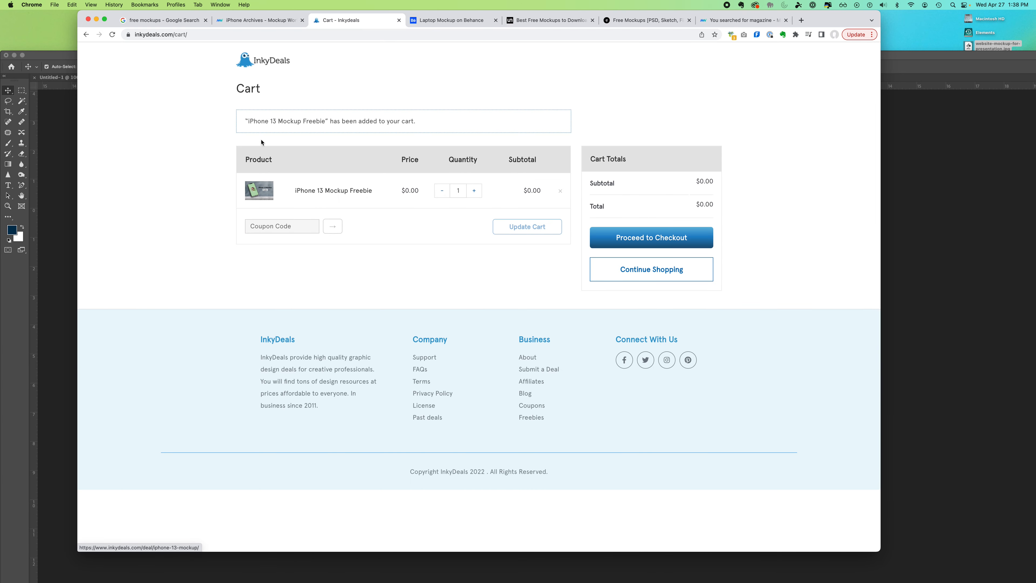
left_click(658, 242)
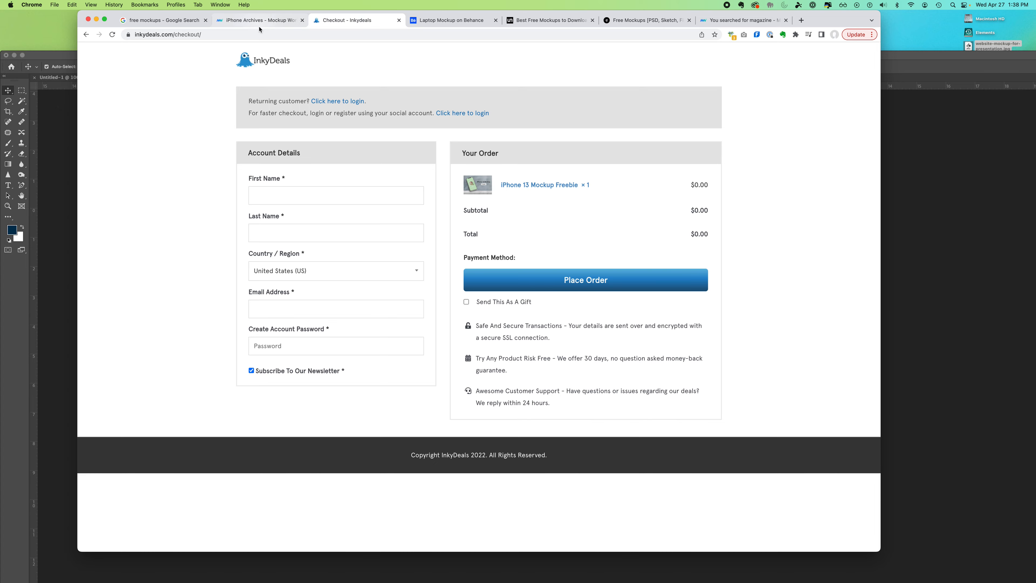
left_click(265, 20)
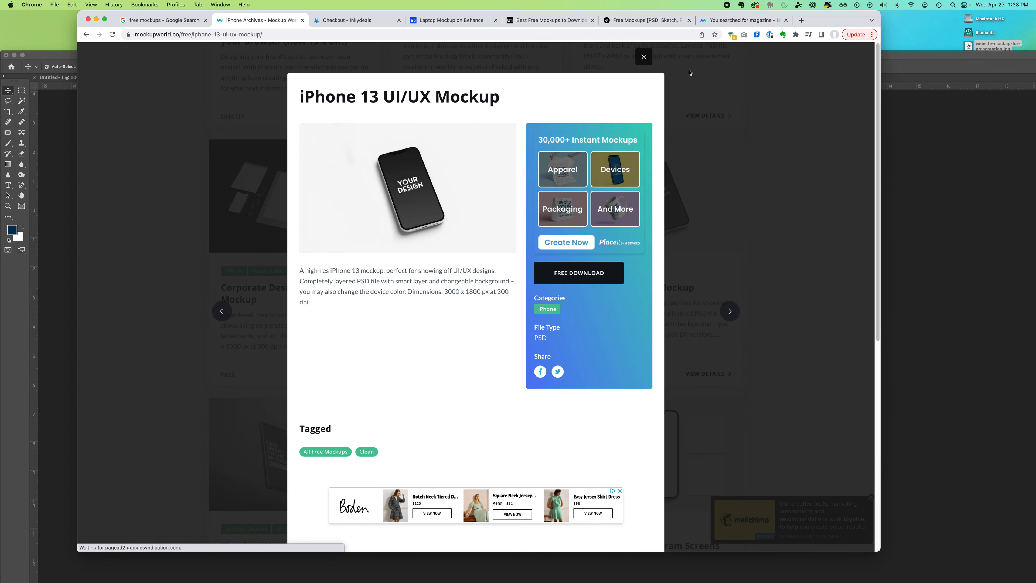
left_click(644, 56)
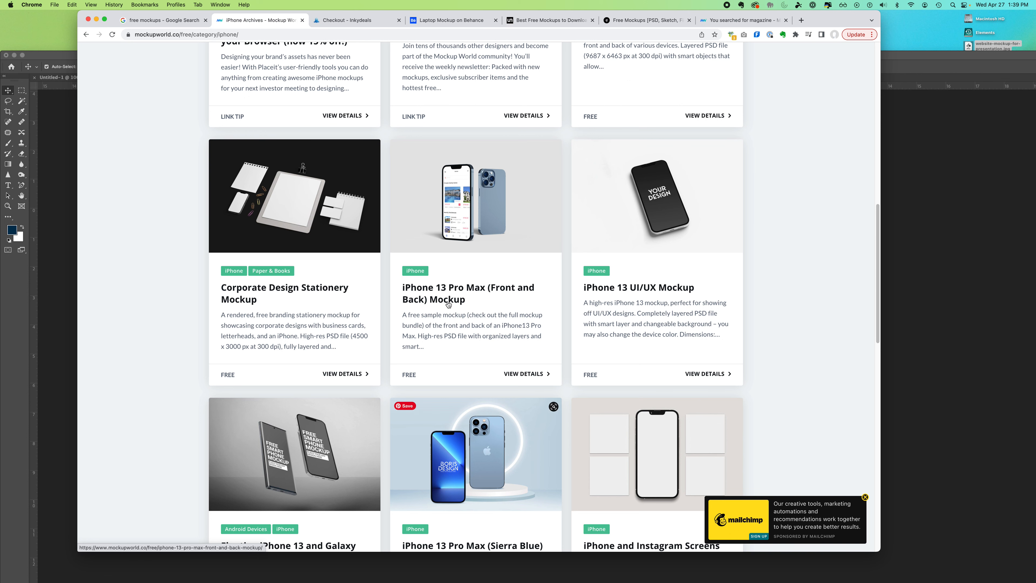
- Download Phone 13 Pro Max Mockup.psd through the iPhone 13 Pro Max (Front and Back) Mockup's Behance page and its free Google Drive link
left_click(454, 287)
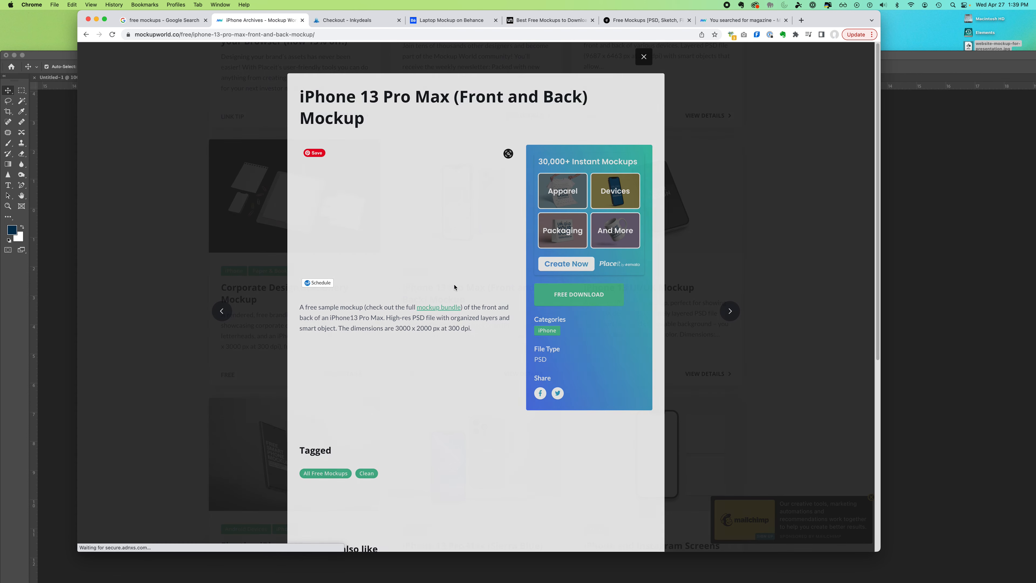
left_click(580, 298)
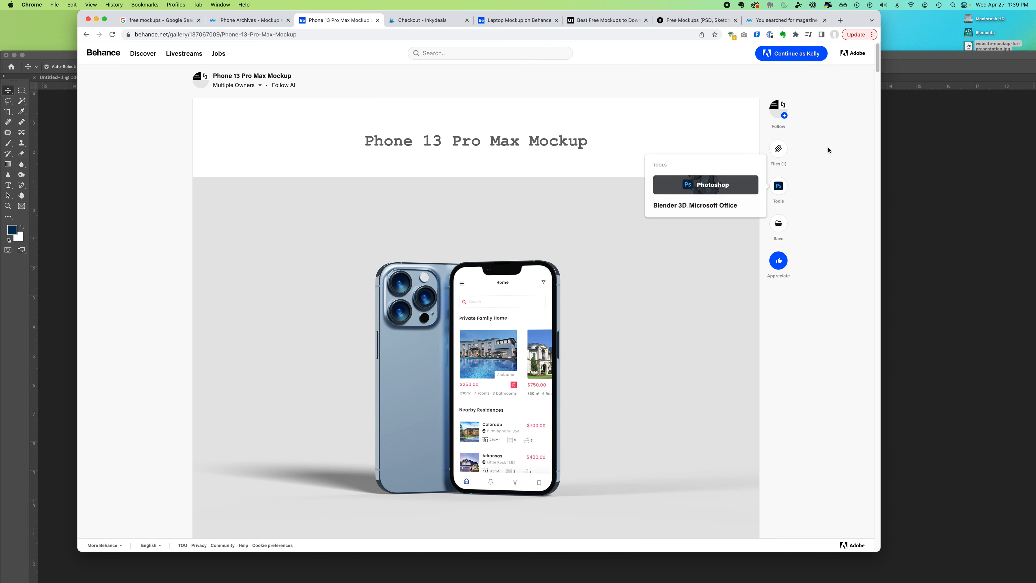
left_click_drag(877, 69, 484, 506)
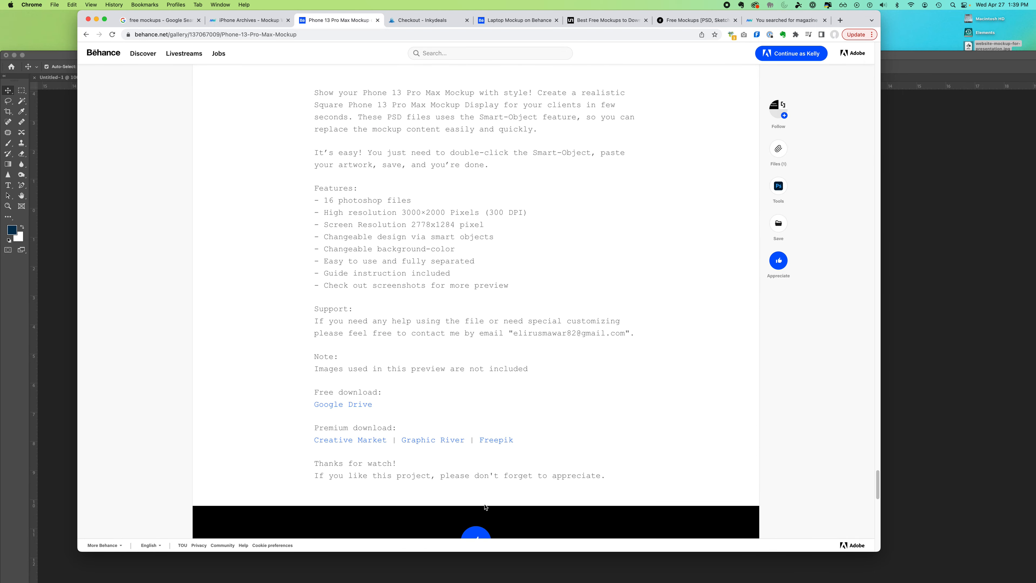
left_click(352, 409)
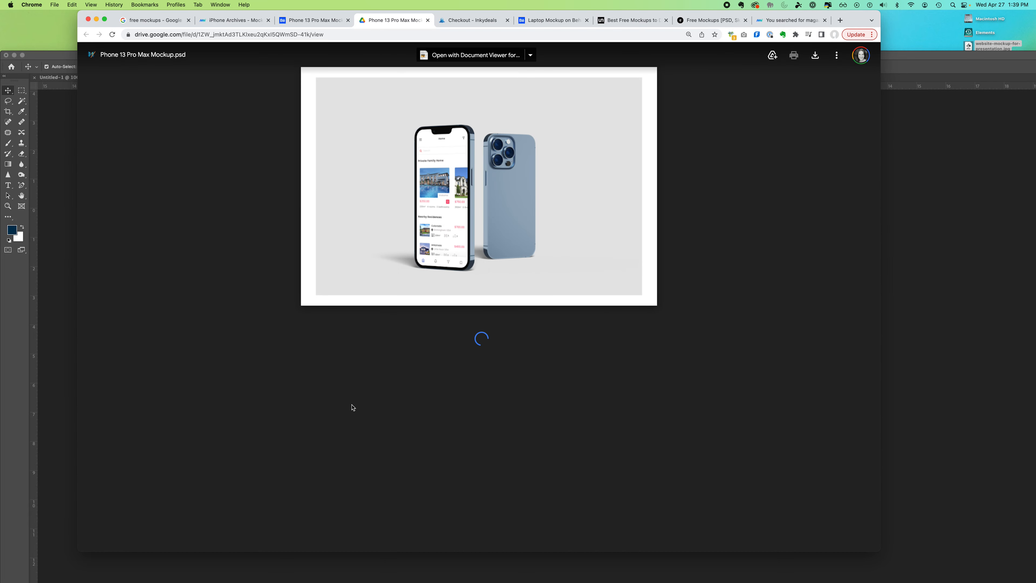
left_click(815, 55)
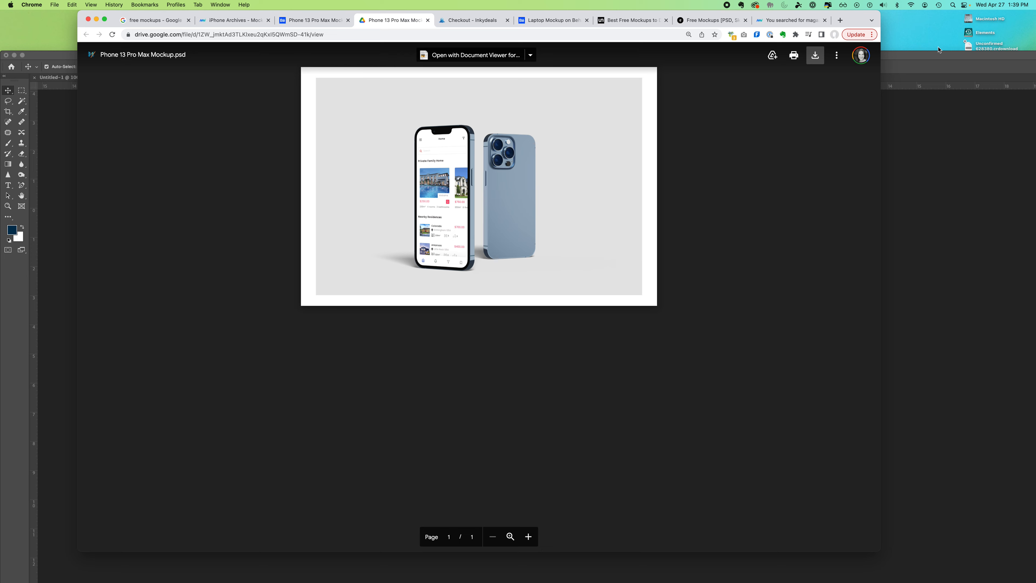
- Open the downloaded phone mockup PSD in Photoshop, enlarge the window and open the Your Design Here smart object's contents
double_click(966, 46)
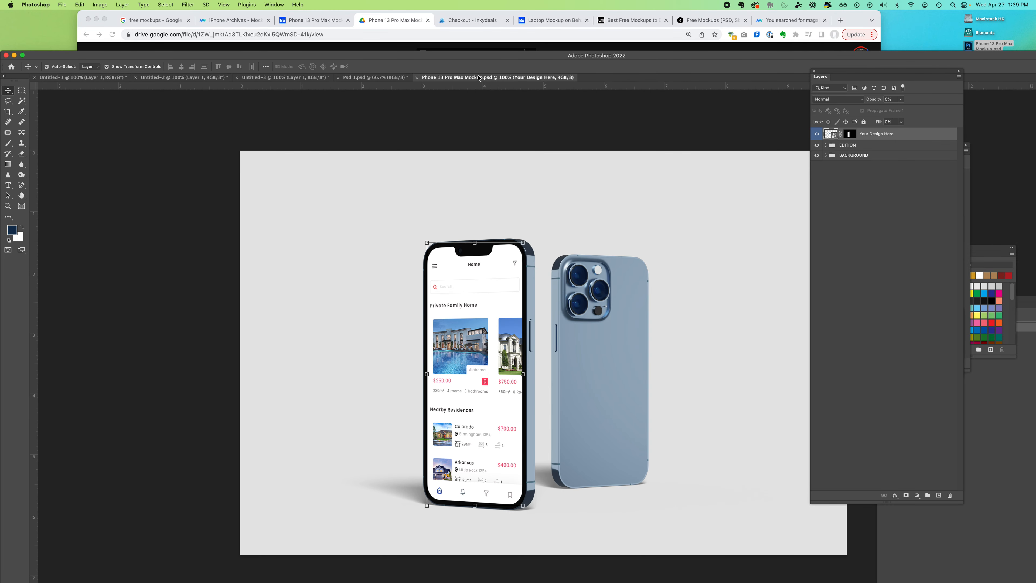
double_click(439, 55)
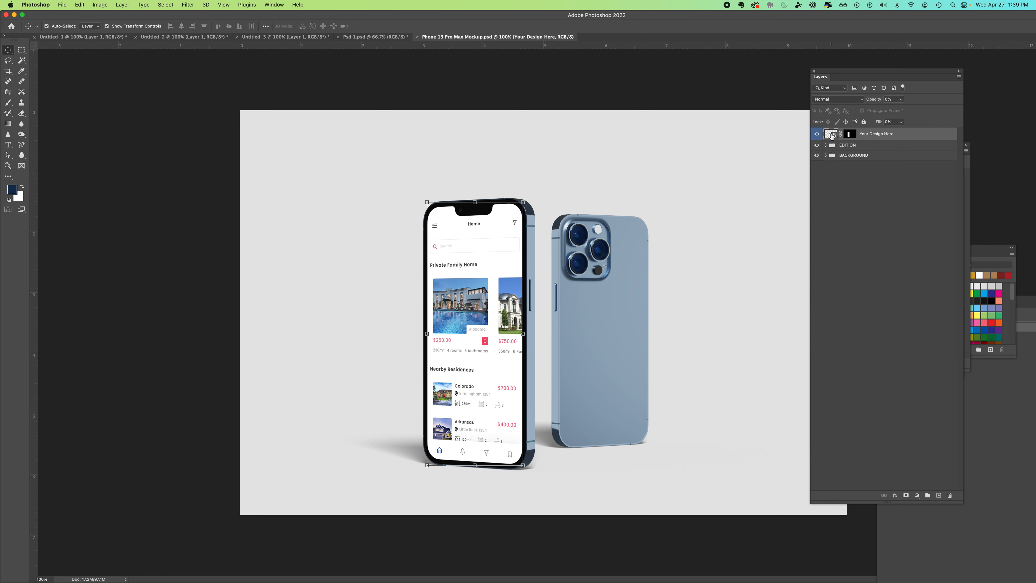
double_click(829, 135)
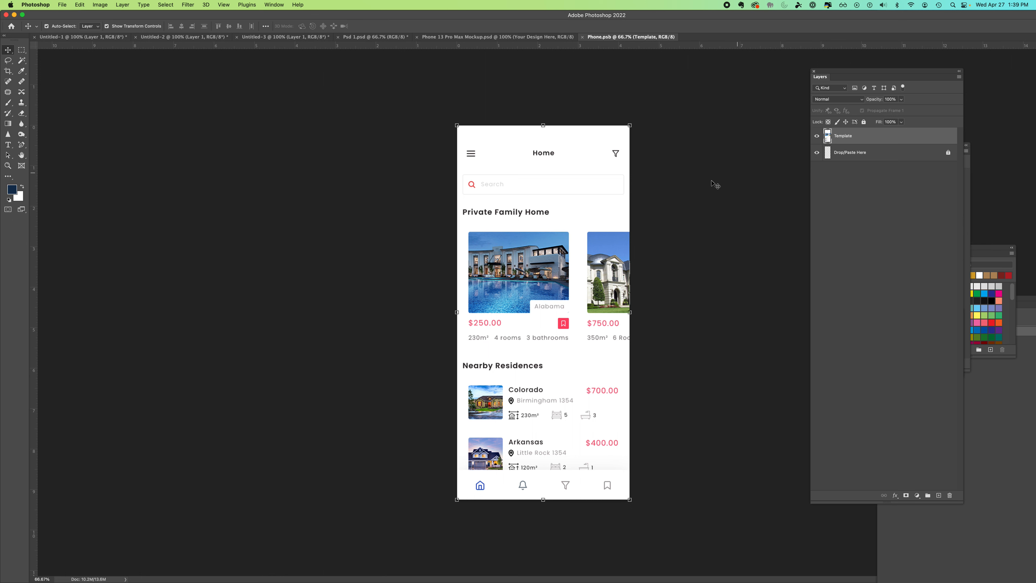
- Hide and reshow the Template layer in Phone.psb to examine the Drop/Paste Here layer beneath it
left_click(816, 136)
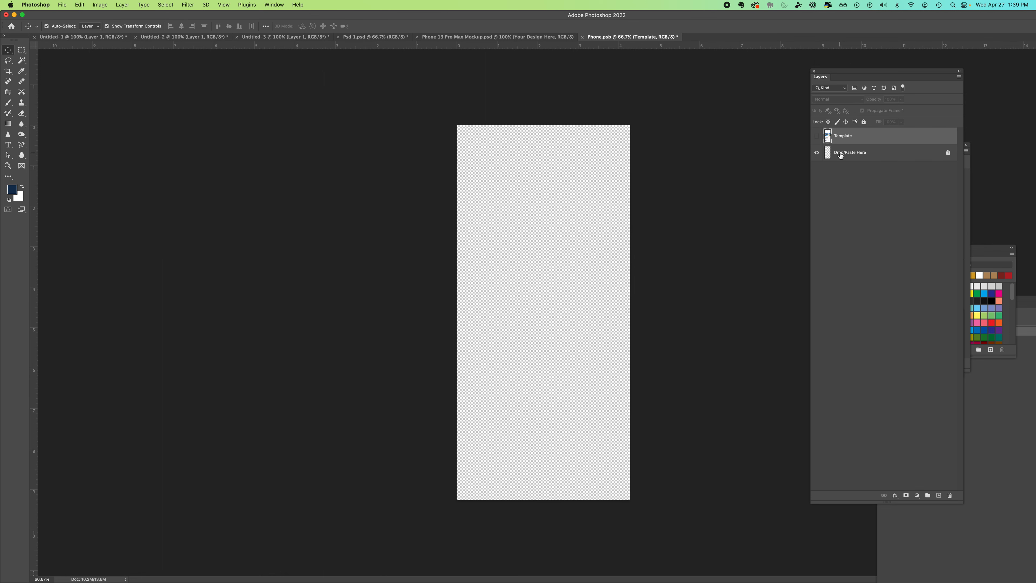
left_click(856, 156)
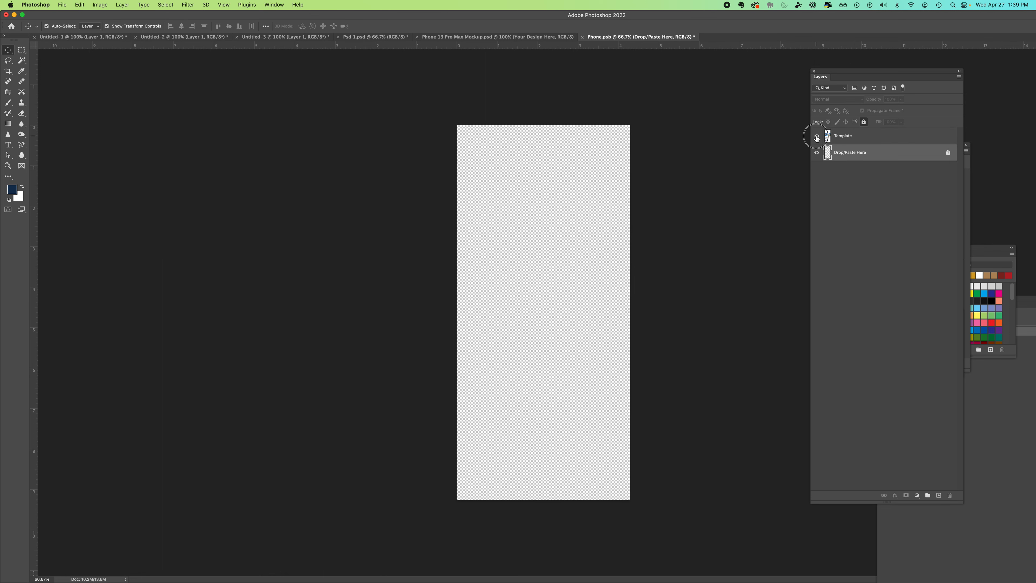
left_click(816, 136)
- Bring the Untitled-2 mobile design into Phone.psb, move its layer above Template, and scale it to fill the canvas width
left_click(93, 38)
left_click(184, 37)
left_click_drag(504, 214, 531, 156)
left_click_drag(843, 153, 837, 130)
left_click_drag(517, 155, 491, 157)
left_click_drag(543, 319, 641, 519)
left_click(694, 191)
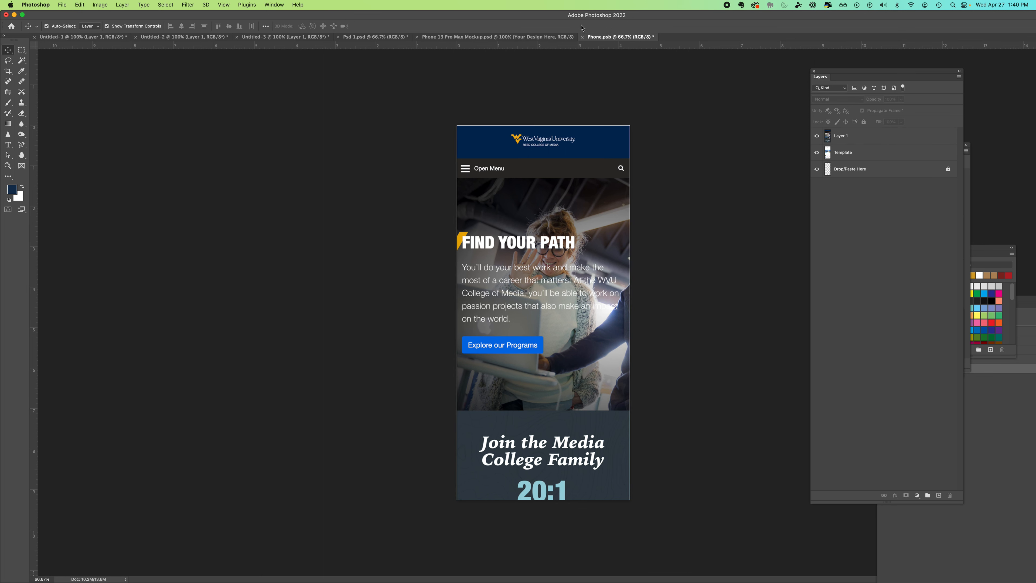
- Save and close Phone.psb, and return to Phone 13 Pro Max Mockup.psd to show the mobile design on the phone
left_click(583, 37)
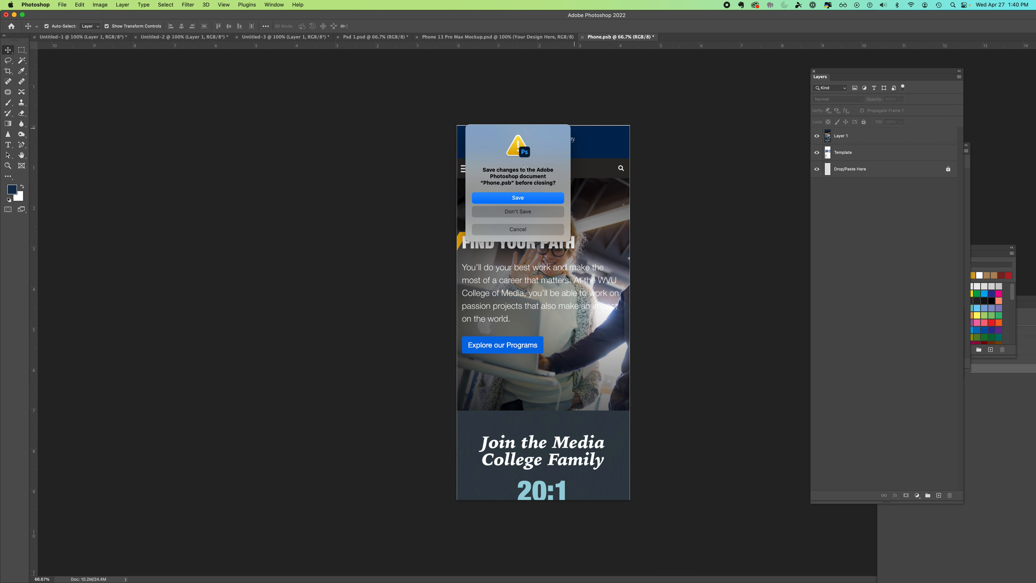
left_click(500, 199)
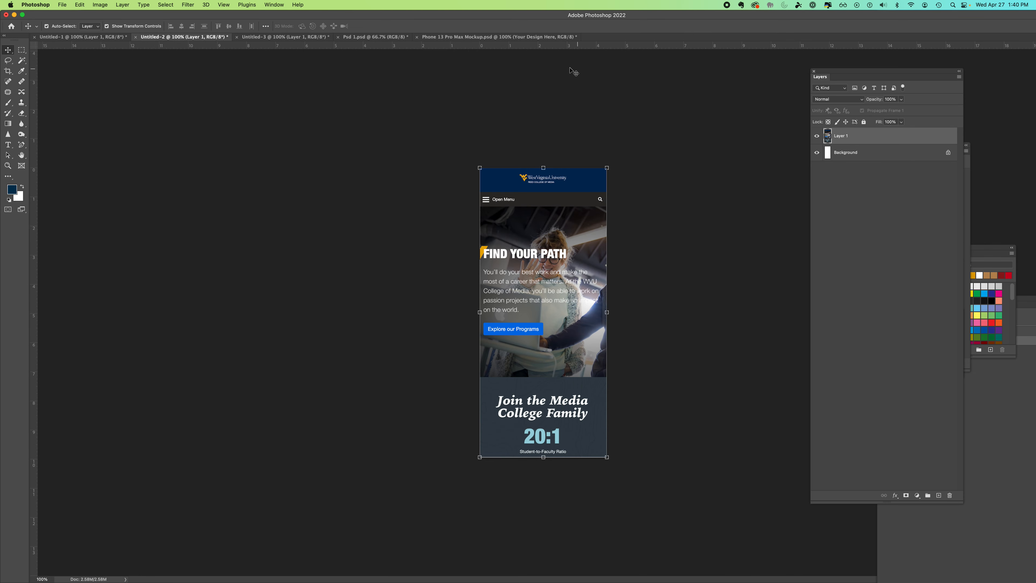
left_click(491, 38)
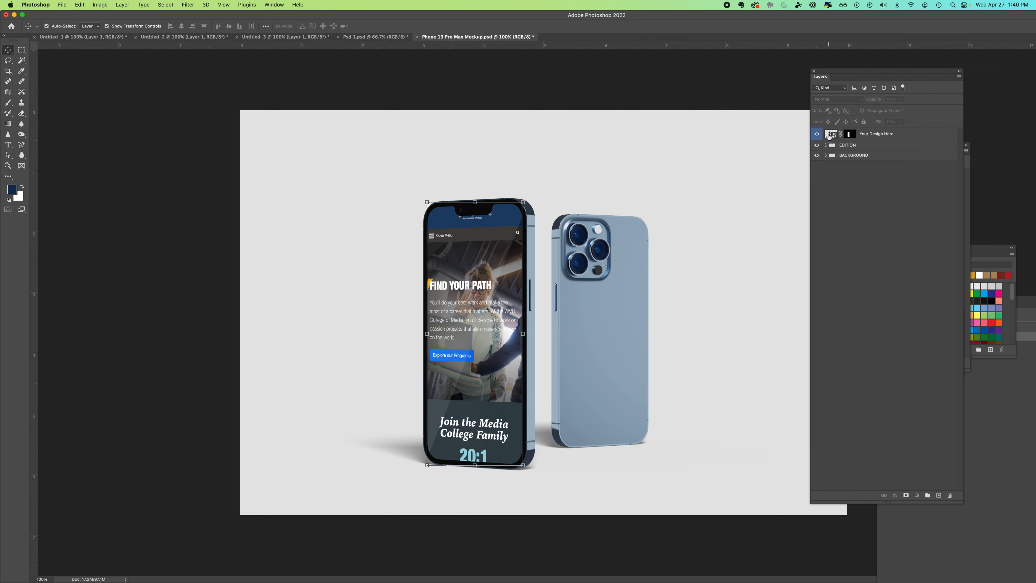
- Reopen the Your Design Here smart object and move Layer 1's mobile design down about 0.7 in within Phone.psb
left_click(830, 134)
double_click(830, 134)
left_click_drag(550, 161, 549, 189)
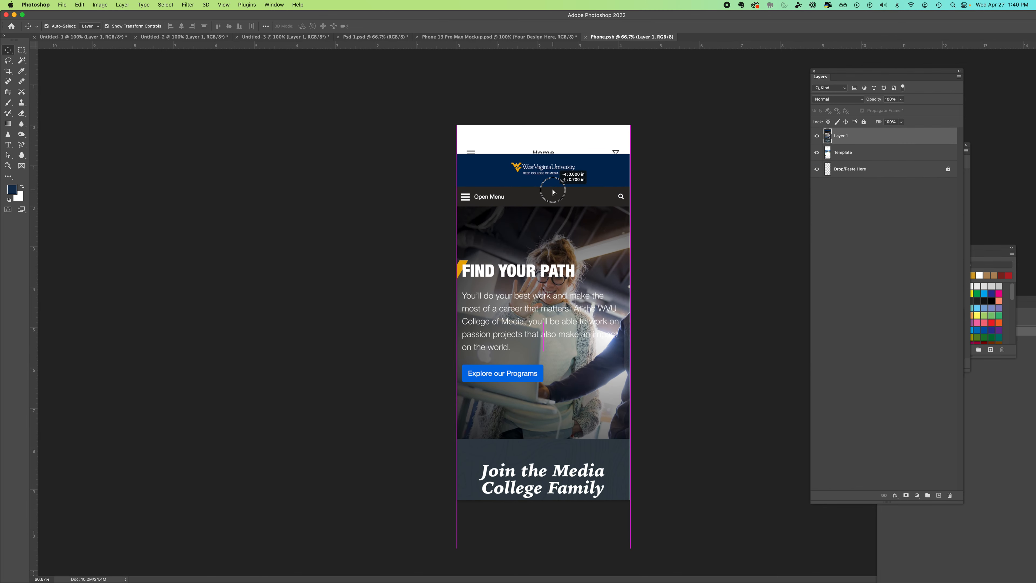
left_click(699, 171)
- Select the uncovered strip above the mobile design, sample the header's navy as the foreground color, and make Layer 1 active
left_click(23, 49)
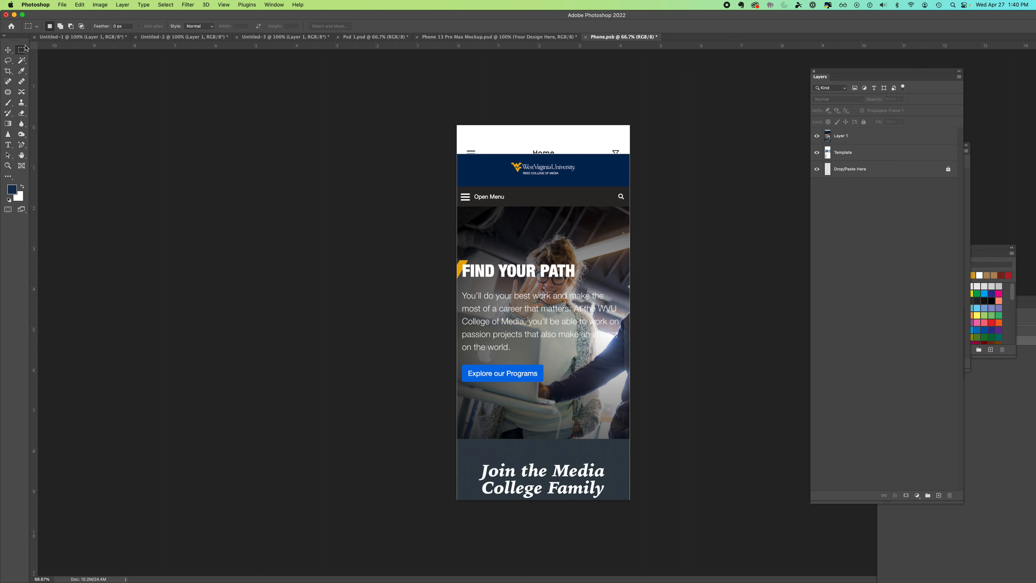
left_click_drag(449, 114, 645, 156)
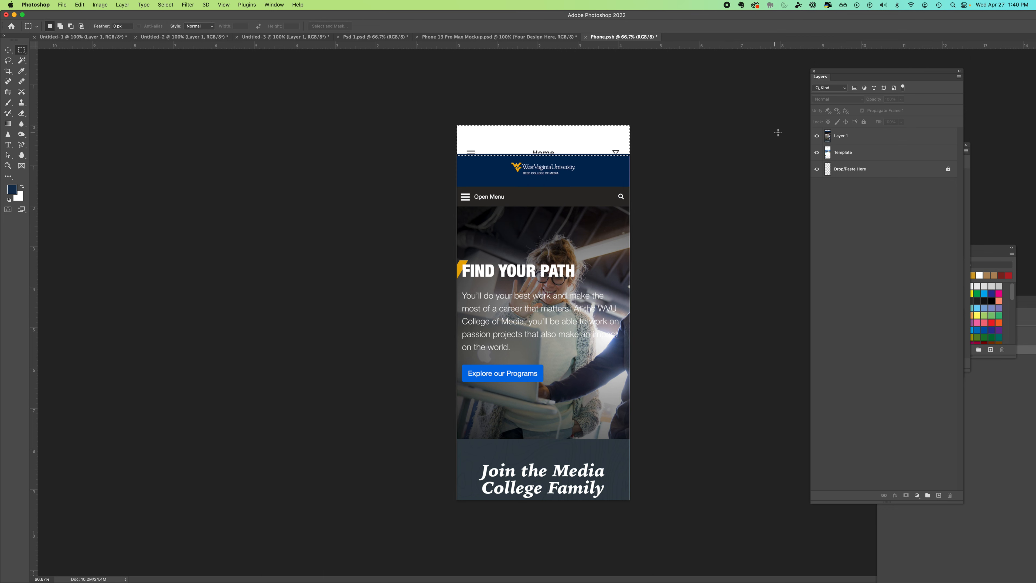
left_click(22, 72)
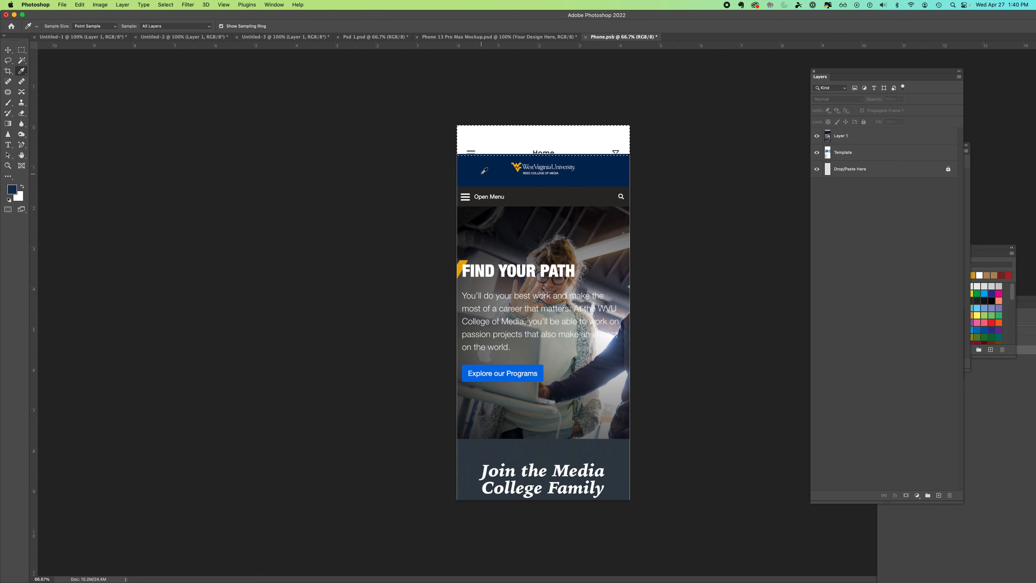
left_click(79, 4)
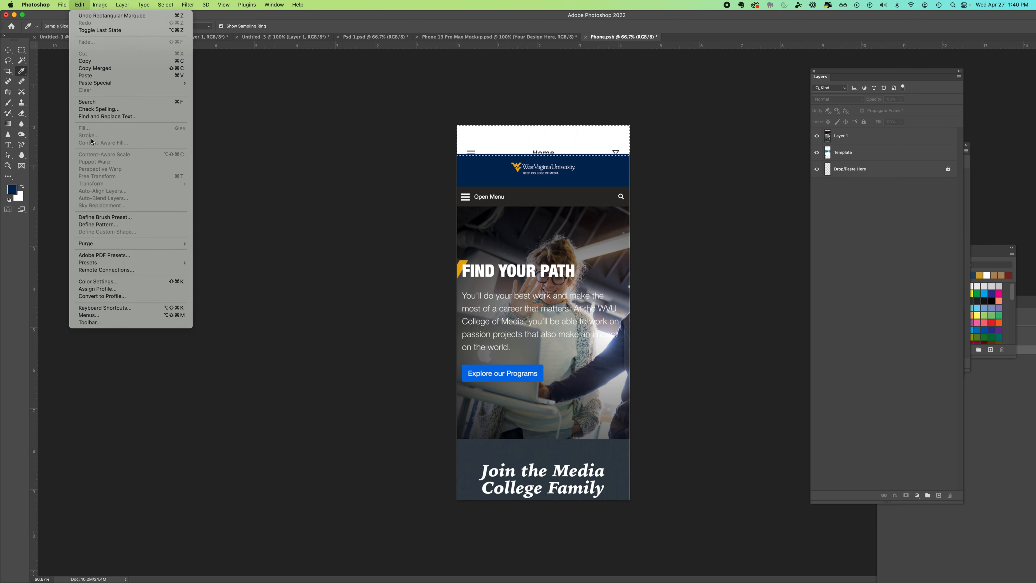
left_click(856, 155)
left_click(844, 134)
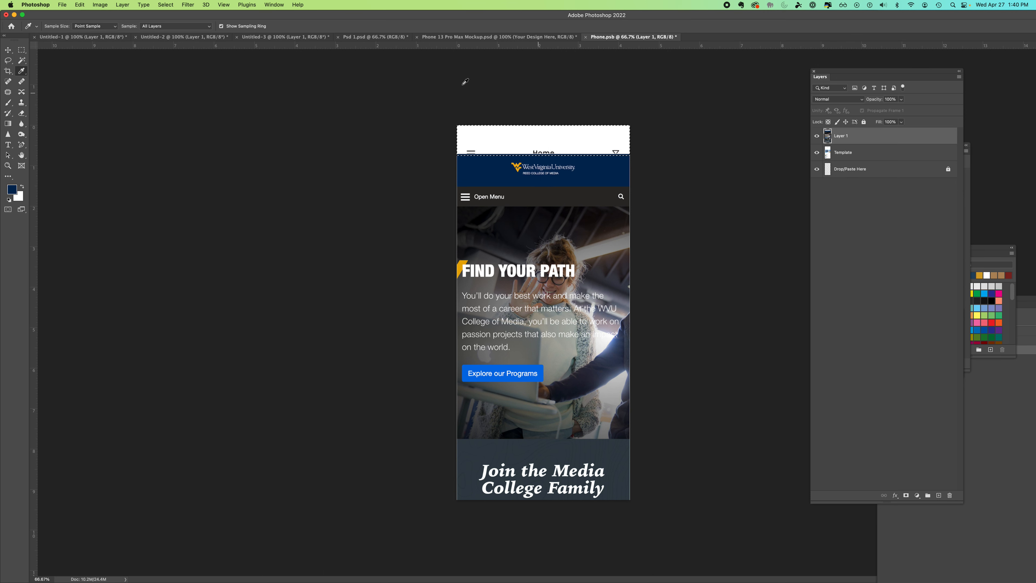
- Fill the selected strip on Layer 1 with the sampled navy, deselect it, and save and close Phone.psb
left_click(79, 4)
left_click(88, 128)
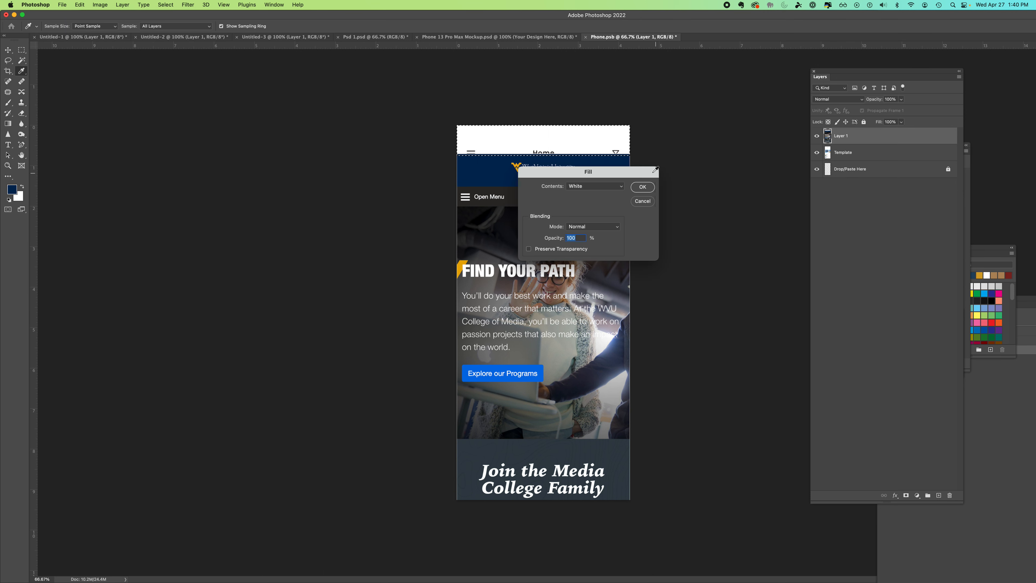
left_click(608, 186)
left_click(590, 110)
left_click(642, 187)
key("super+d")
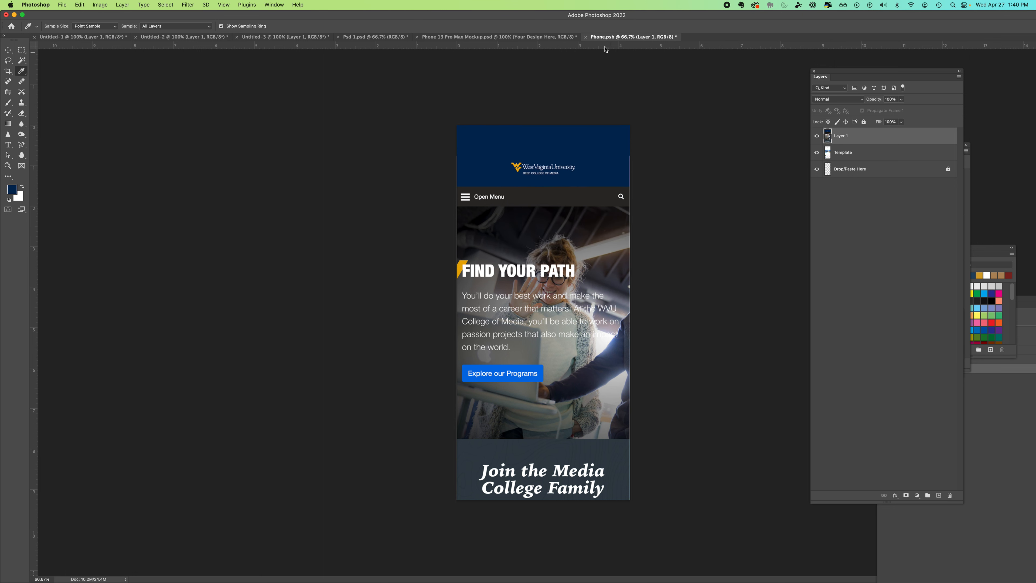
left_click(585, 37)
key("Return")
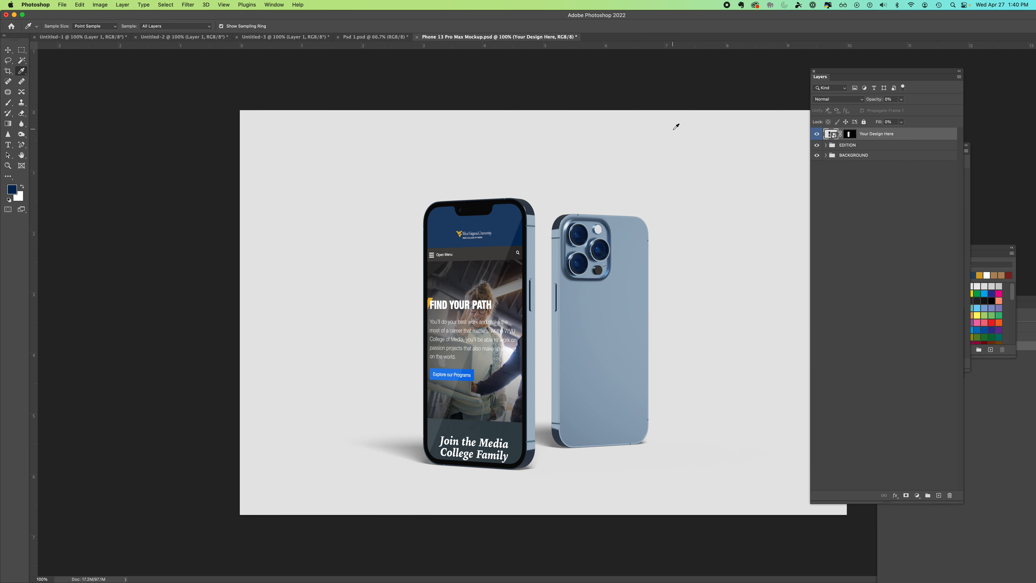
- Reopen the phone's smart object, move the mobile design up about 0.46 in, and save and close Phone.psb
double_click(829, 133)
left_click(8, 49)
left_click_drag(528, 224, 527, 206)
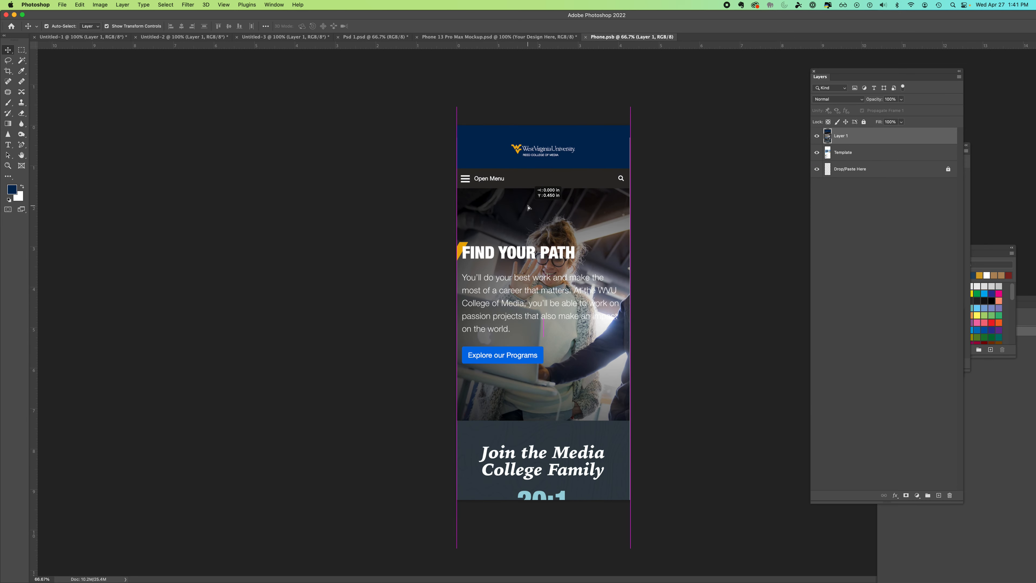
left_click(586, 37)
key("Return")
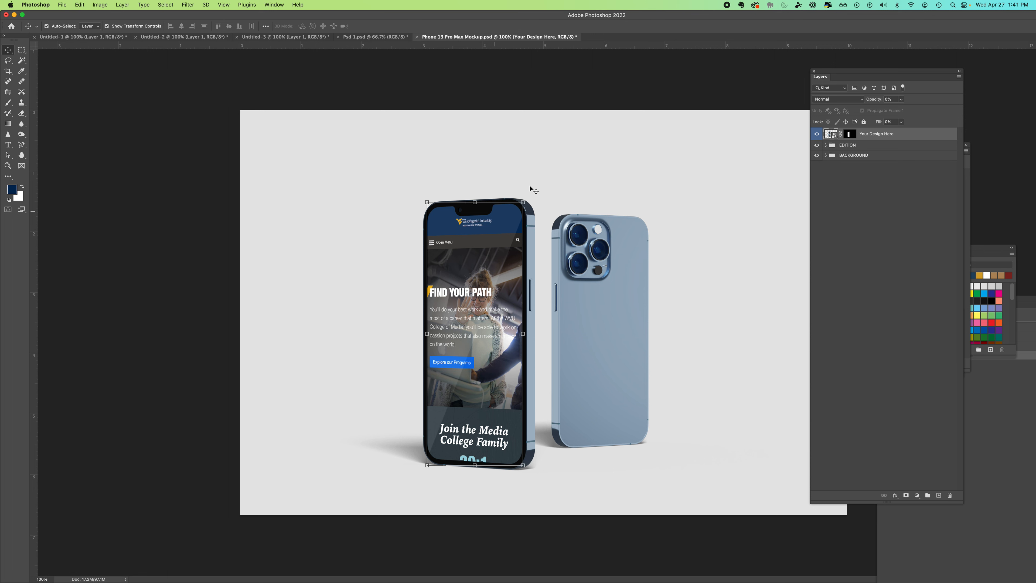
- Reopen the phone's smart object, nudge the mobile design slightly down, and save the change back to the mockup
double_click(828, 134)
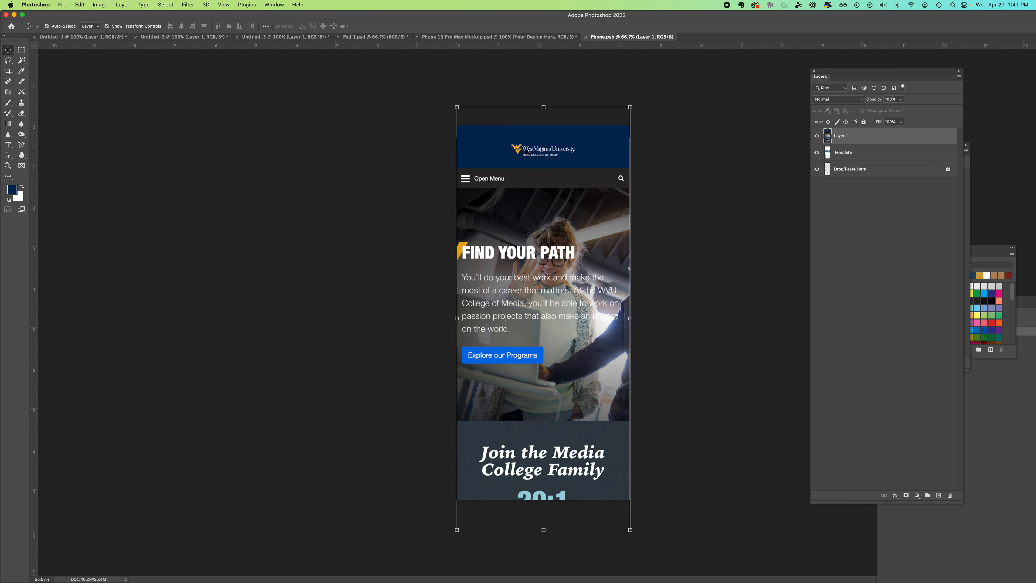
left_click_drag(549, 155, 549, 160)
left_click(585, 36)
left_click(532, 199)
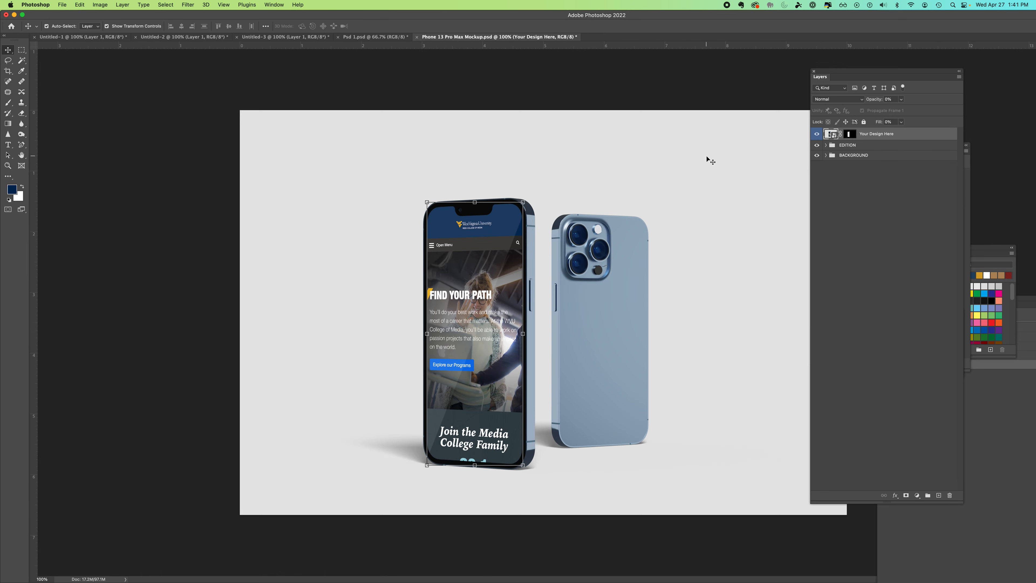
- Save a JPEG copy of the phone mockup to the Desktop as myhero-on-cell.jpg at Maximum quality 12
left_click(718, 154)
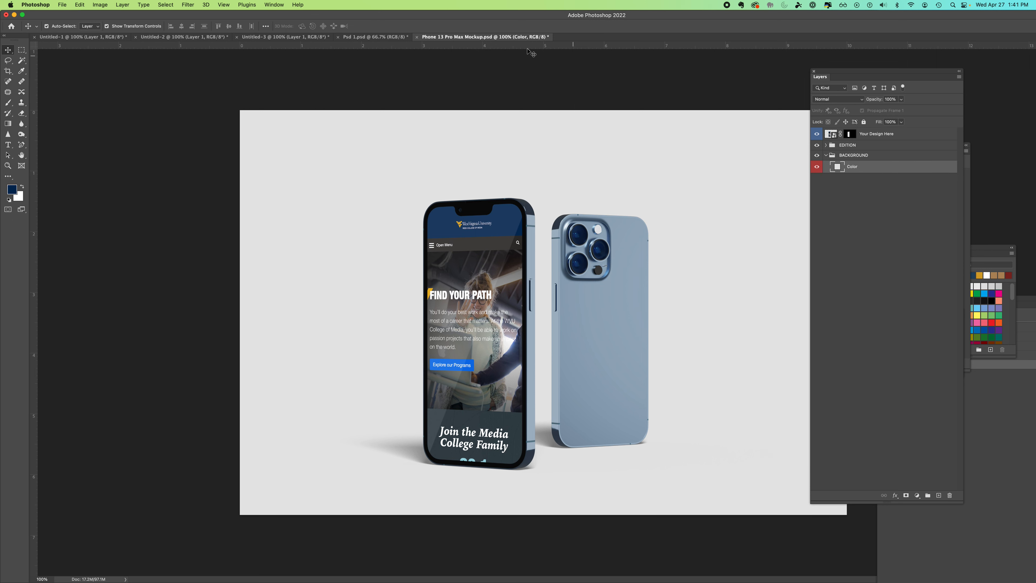
left_click(63, 5)
left_click(63, 5)
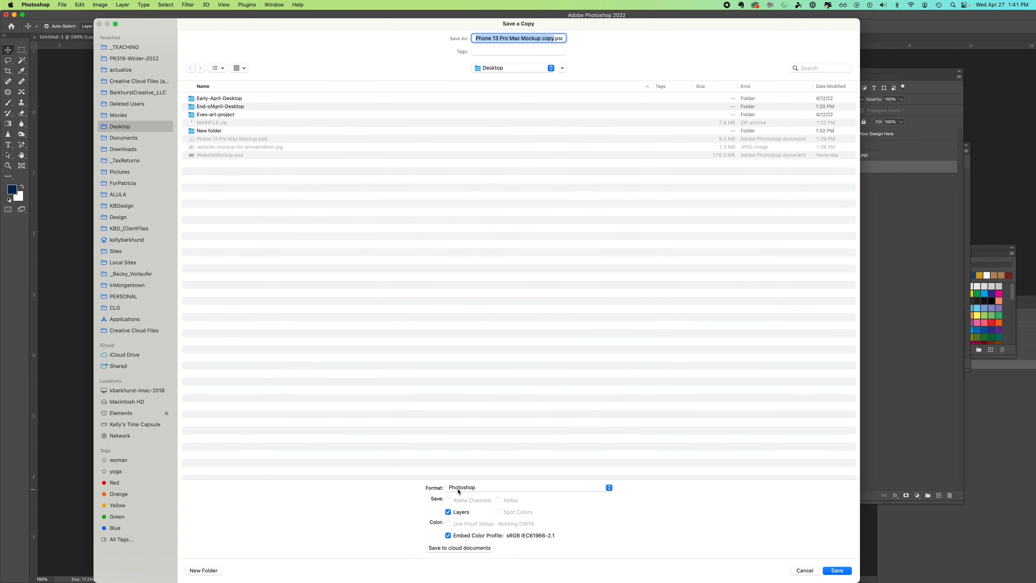
left_click(459, 489)
left_click(459, 551)
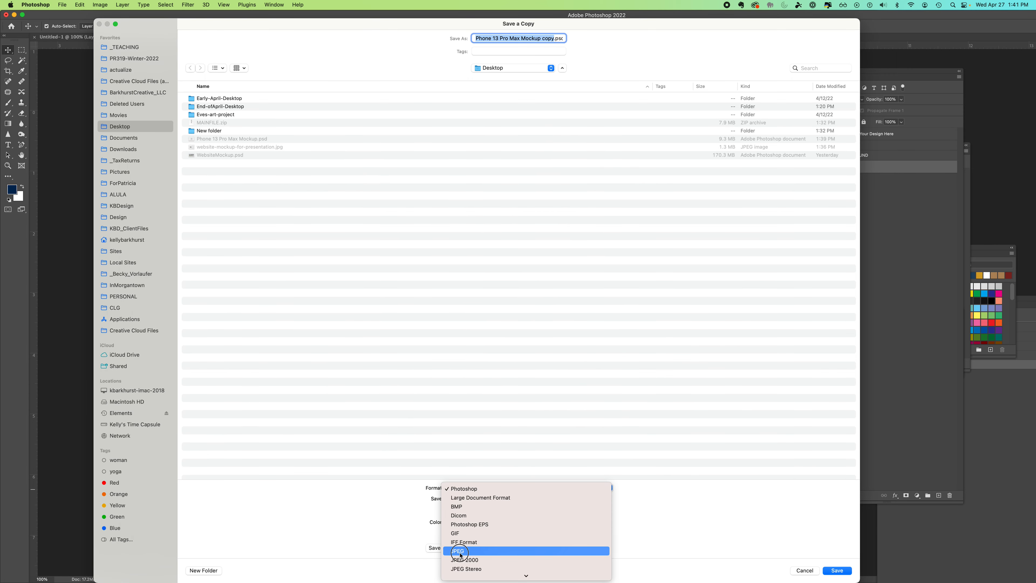
type("myhero-on-.jpg")
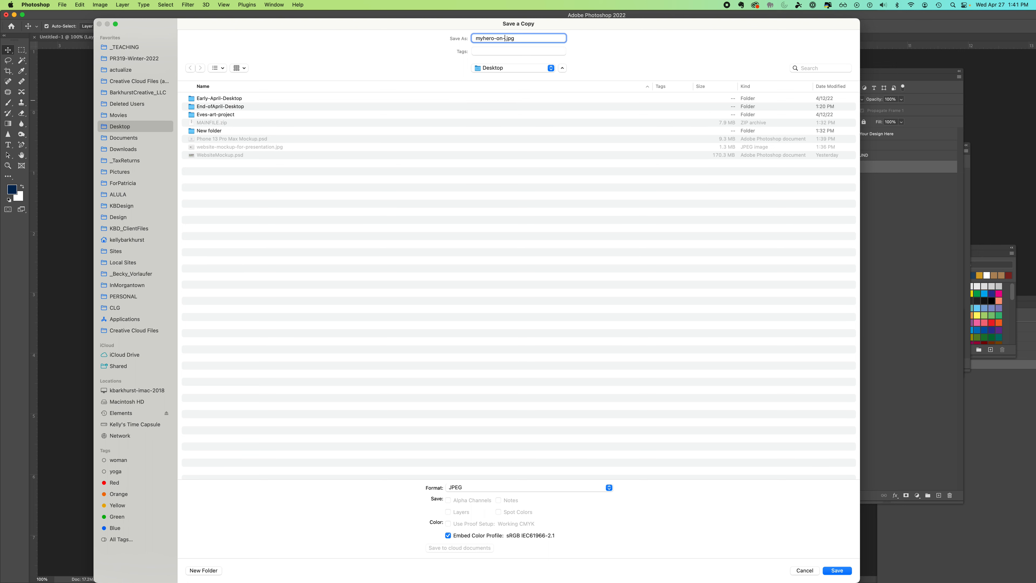
left_click(837, 570)
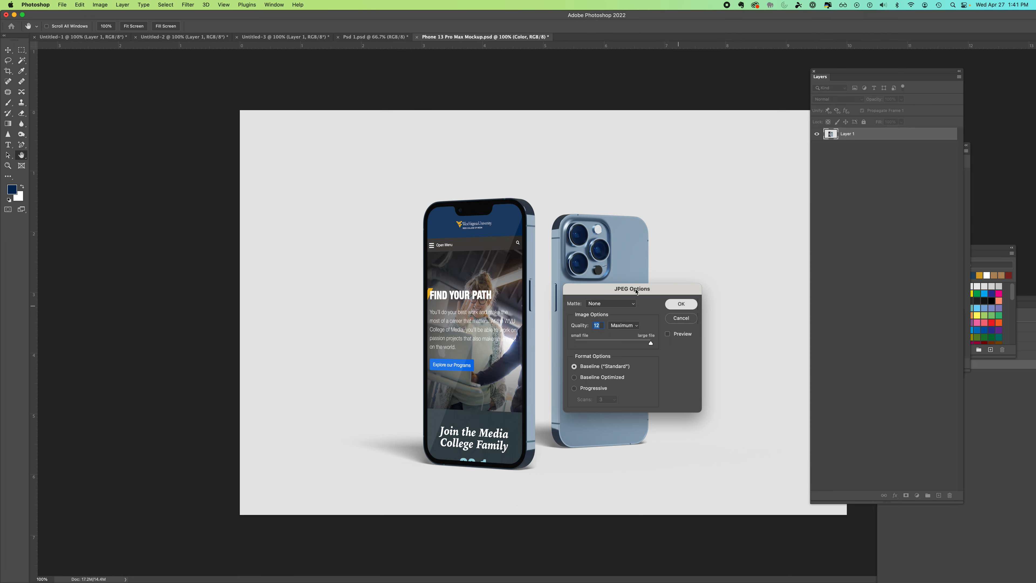
key("Return")
- Switch to the Your Final Project presentation in Google Slides and open slide 5 with the mobile design
left_click_drag(384, 15, 350, 70)
left_click_drag(343, 12, 332, 12)
mouse_move(685, 580)
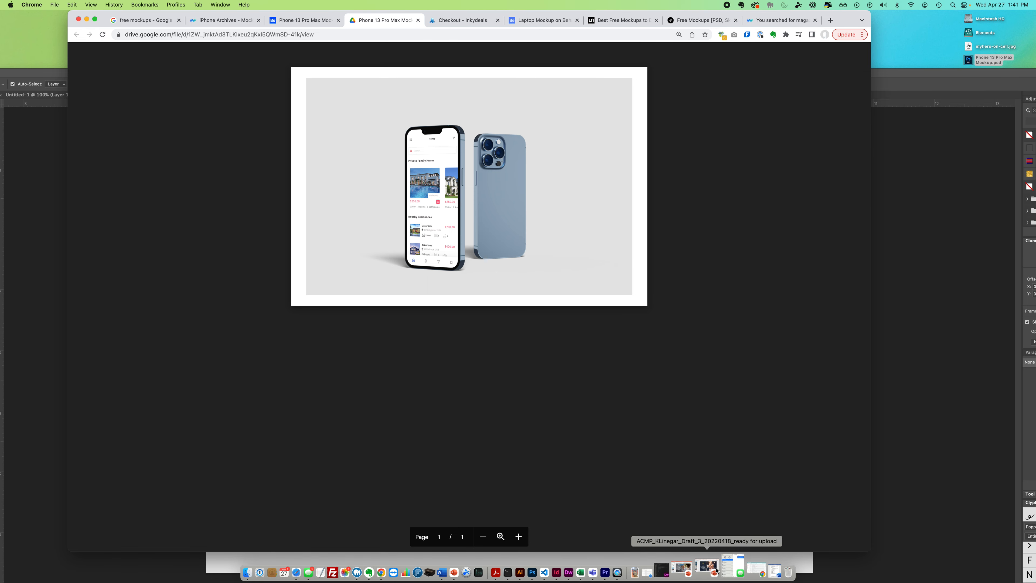
left_click(717, 570)
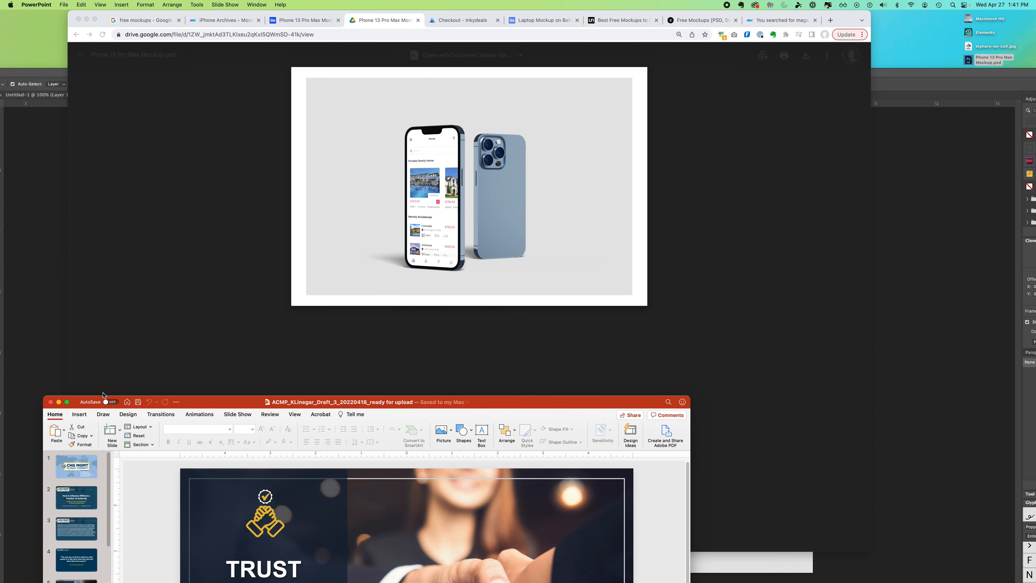
left_click(58, 402)
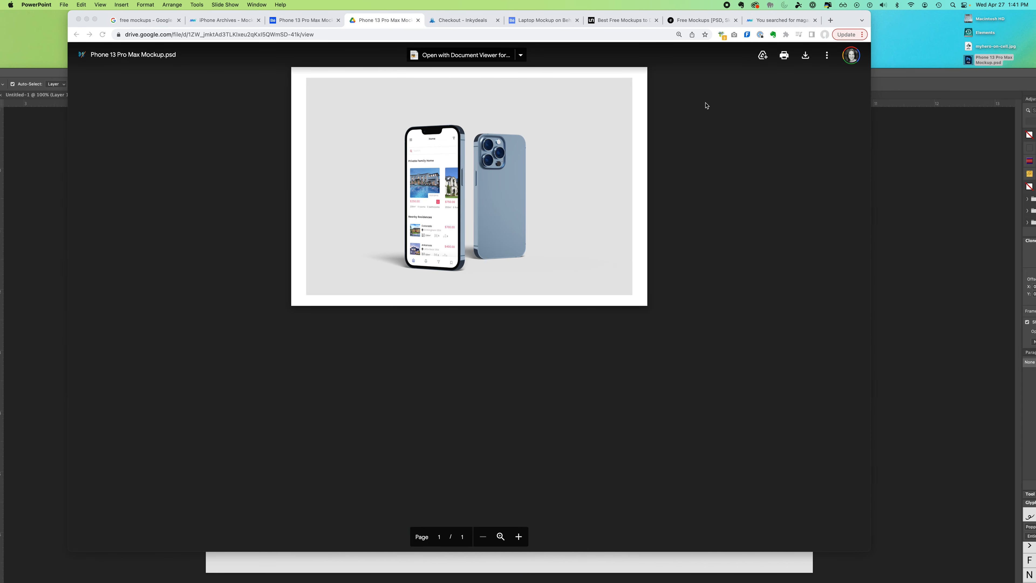
mouse_move(844, 19)
left_mouse_down()
mouse_move(714, 230)
mouse_move(791, 65)
mouse_move(830, 20)
left_mouse_up()
left_click(238, 246)
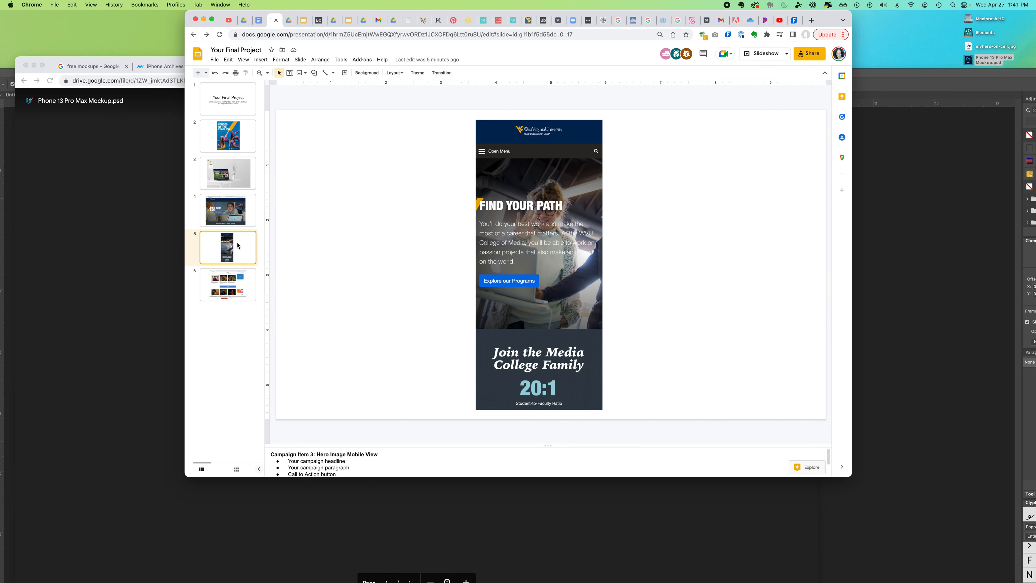
- Duplicate slide 5 and replace the mobile design on the first copy with myhero-on-cell.jpg, positioned near the slide's center
key("super+d")
left_click(230, 254)
left_click(549, 175)
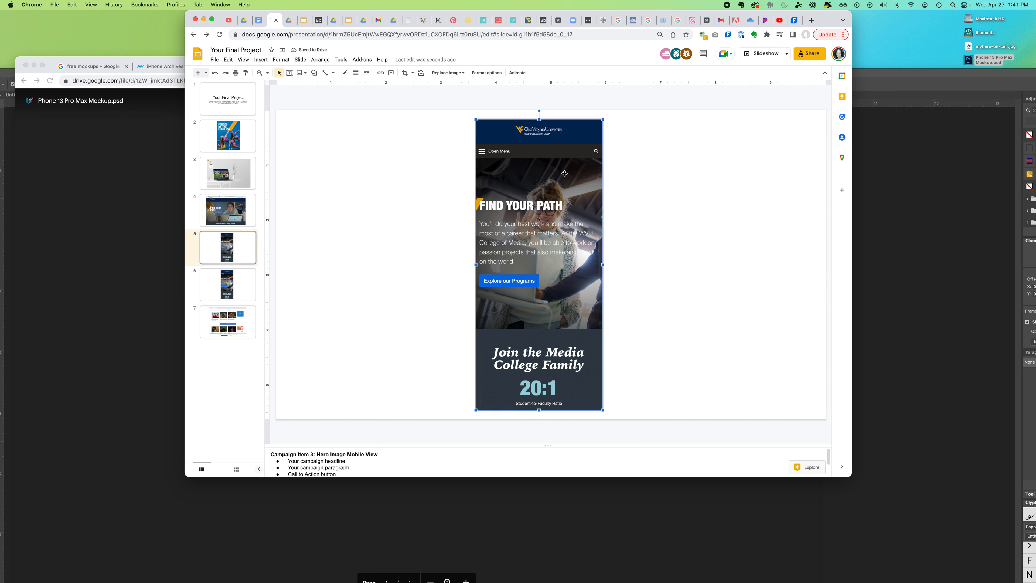
key("BackSpace")
left_click_drag(966, 48, 612, 182)
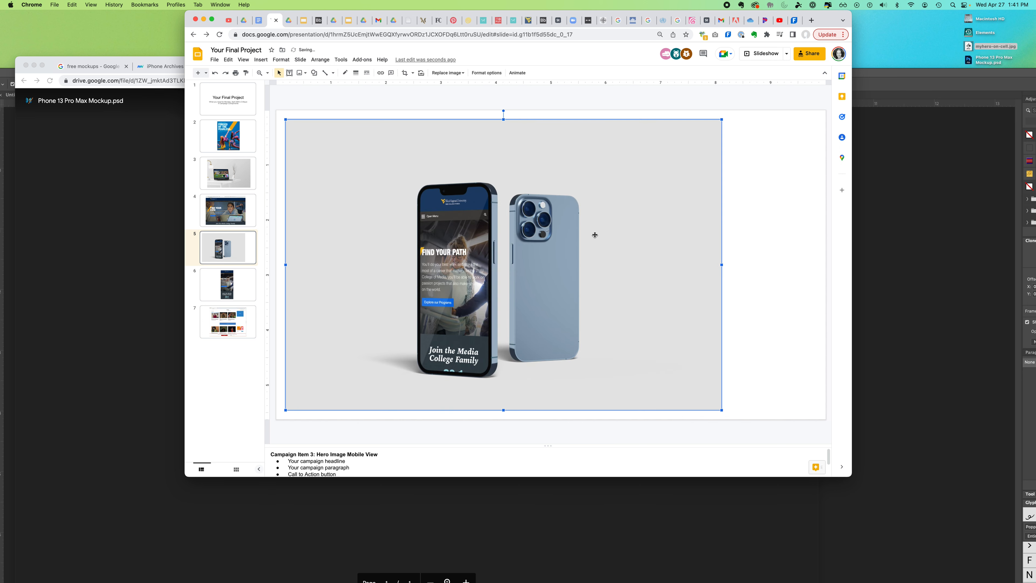
left_click_drag(624, 262, 637, 263)
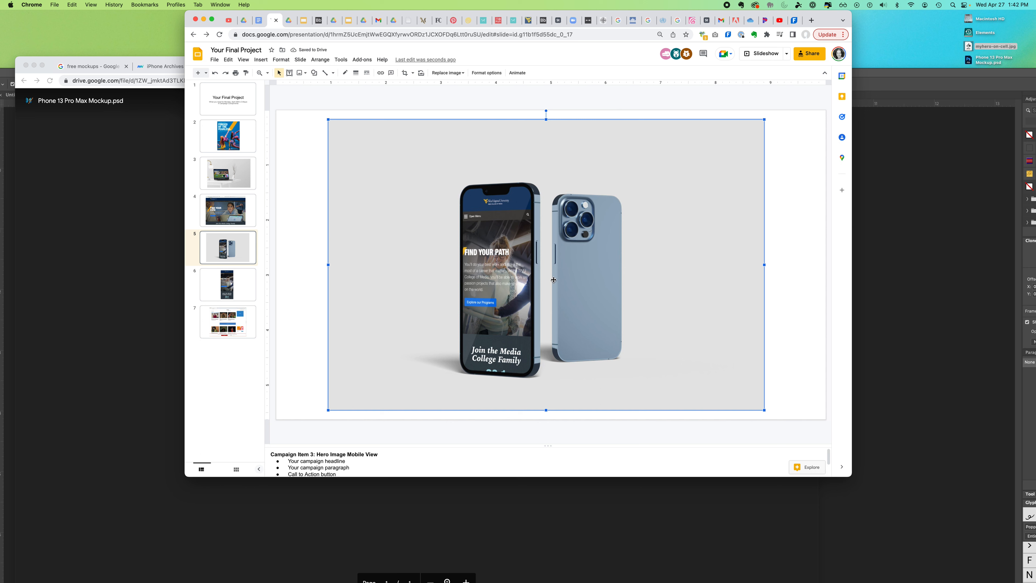
- Compare the phone mockup slide with the flat mobile design, and review the laptop mockup and print advertisement slides
key("Down")
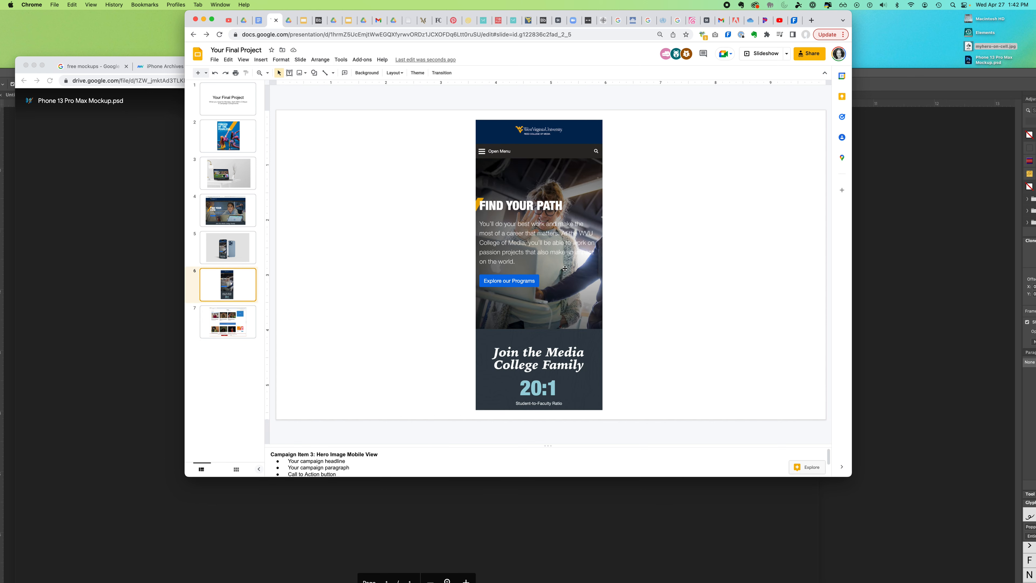
key("Up")
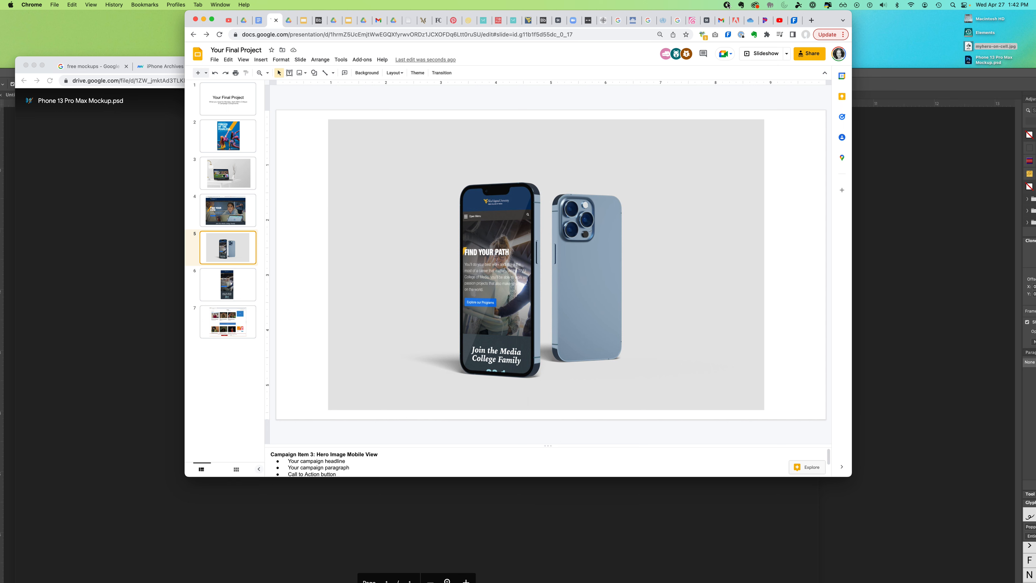
left_click(240, 176)
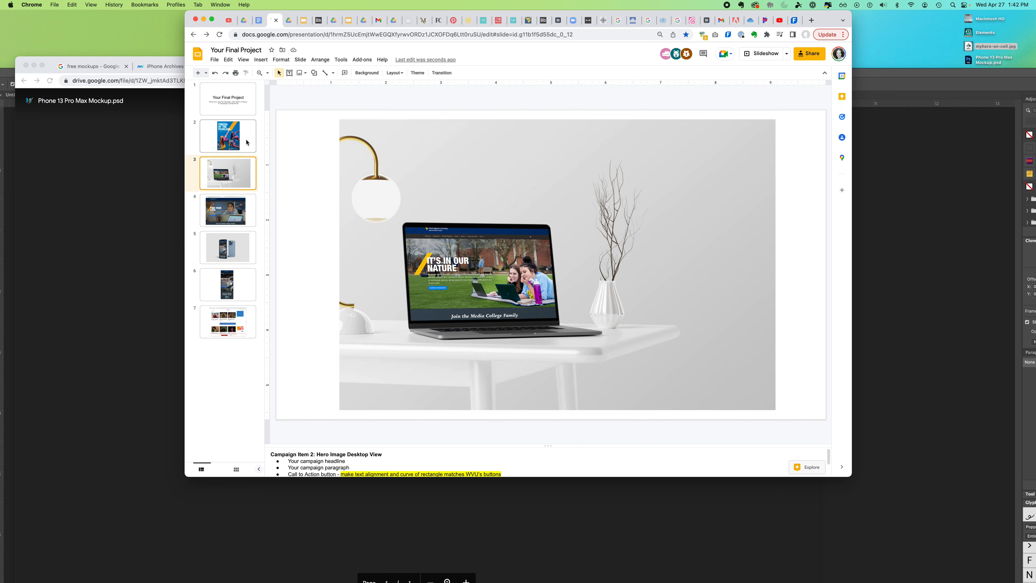
left_click(245, 147)
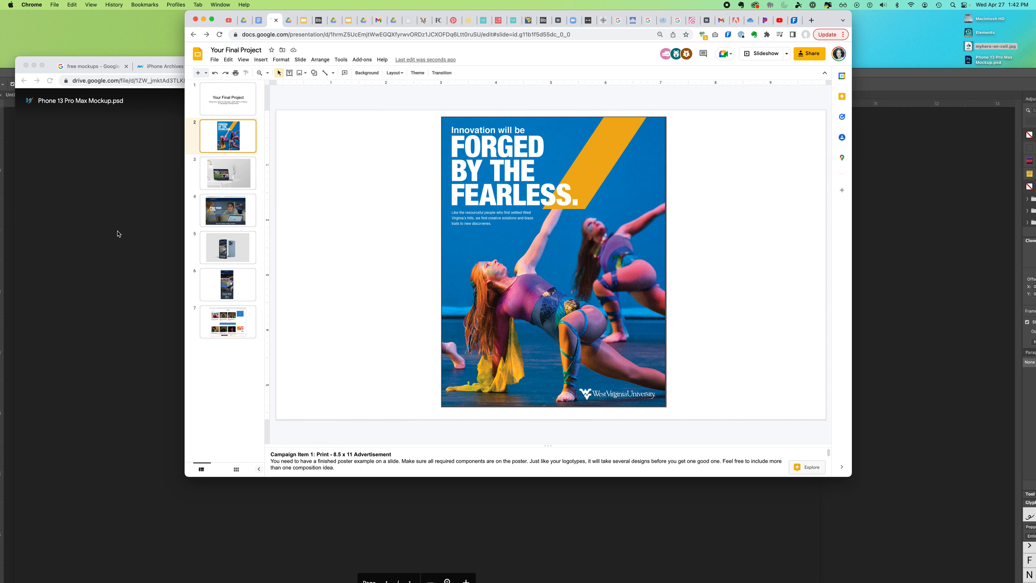
- Review the open free-mockup pages, from the Google results and Mockup World iPhone listing to Behance and Unblast
left_click(118, 233)
left_click(90, 66)
left_click_drag(49, 64, 46, 4)
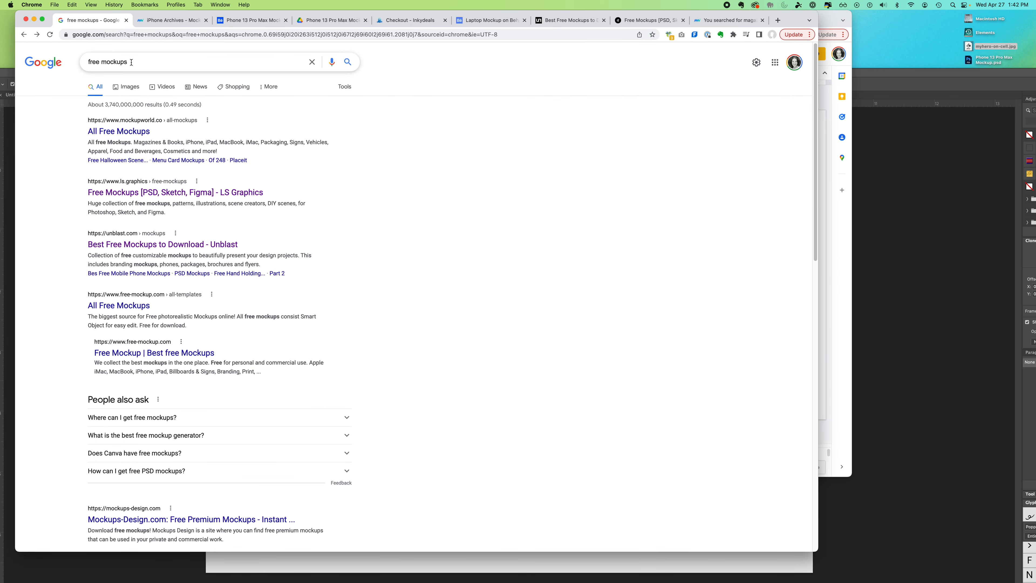
left_click(168, 19)
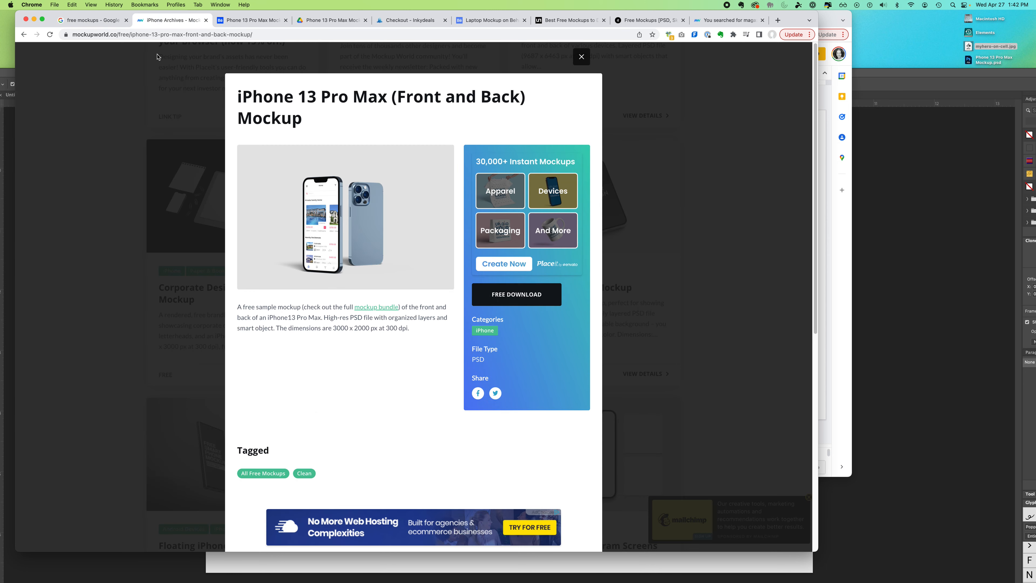
left_click(110, 71)
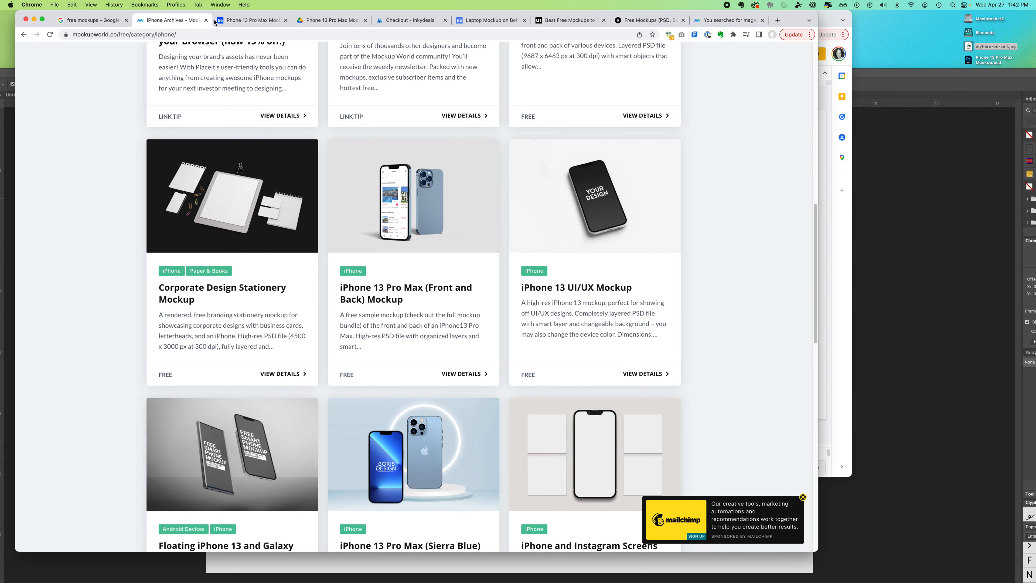
left_click(243, 21)
left_click(325, 21)
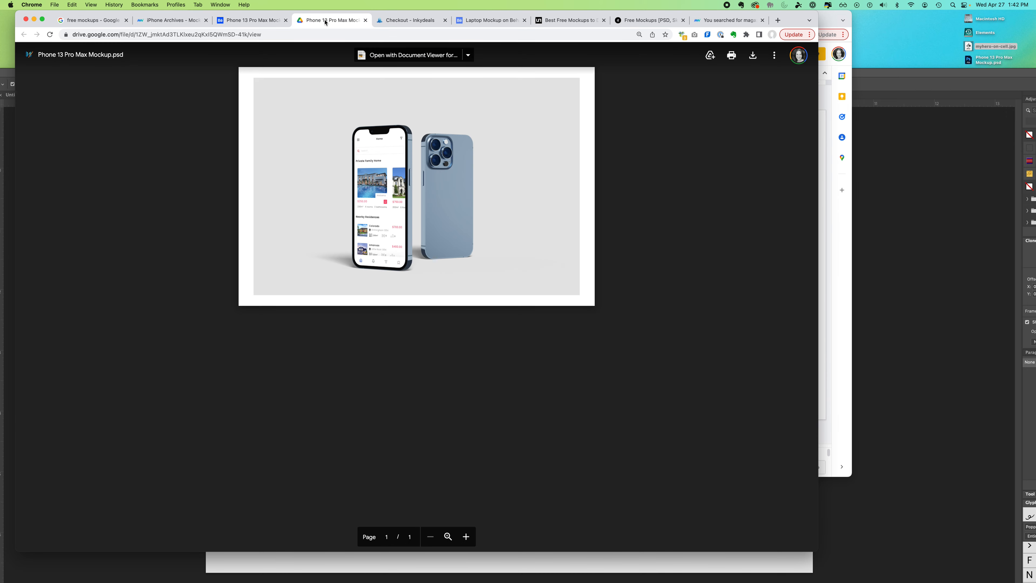
left_click(407, 20)
left_click(473, 20)
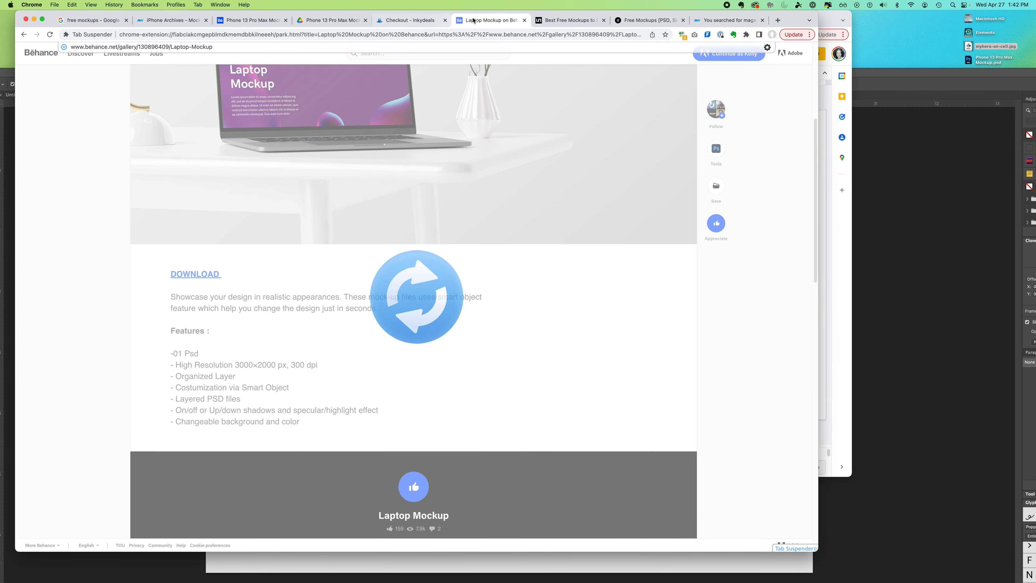
left_click(557, 23)
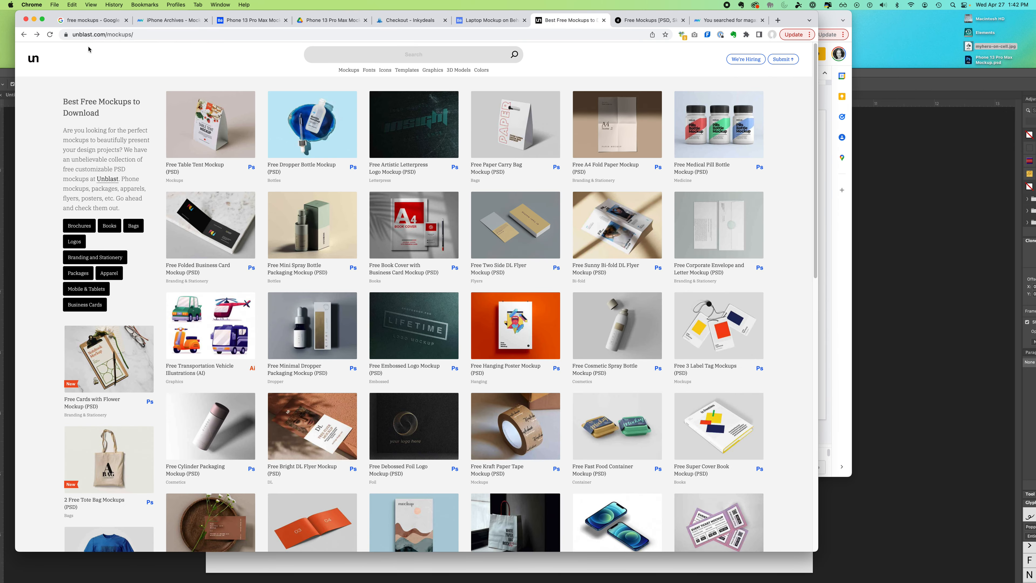